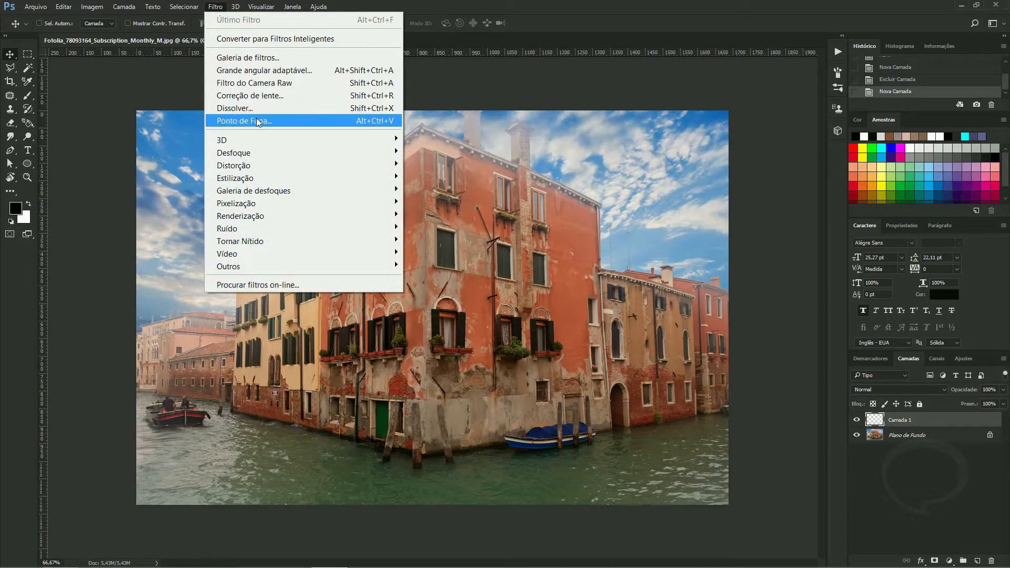
Open the Vanishing Point filter and create a perspective plane on the four corners of the red building's right facade.
left_click(257, 122)
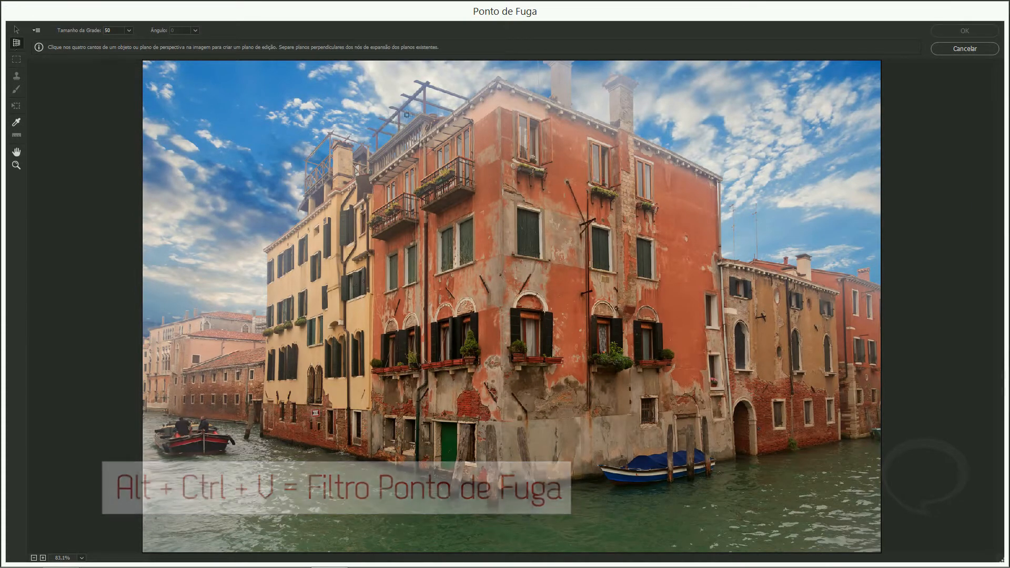
left_click(496, 81)
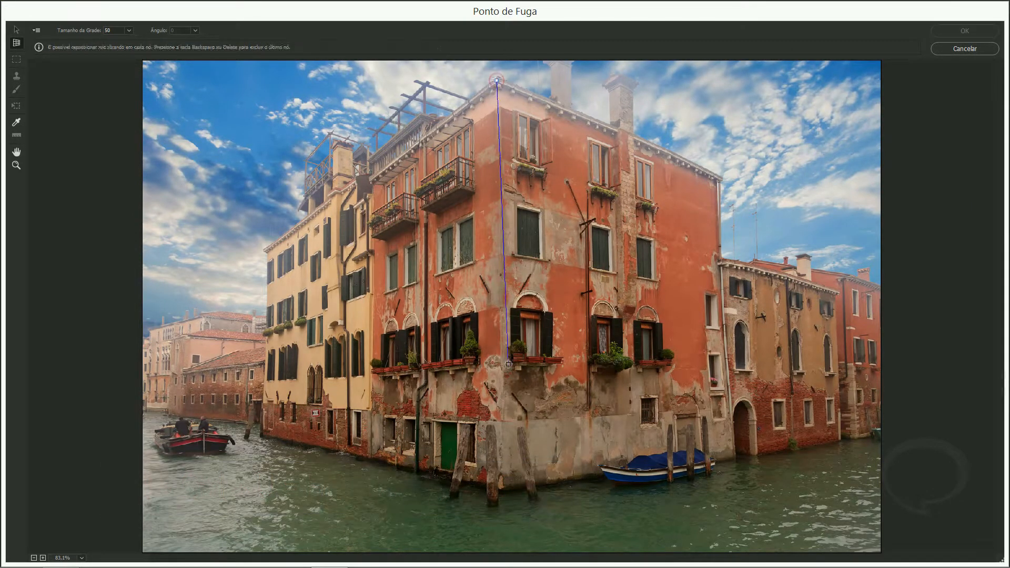
left_click(735, 461)
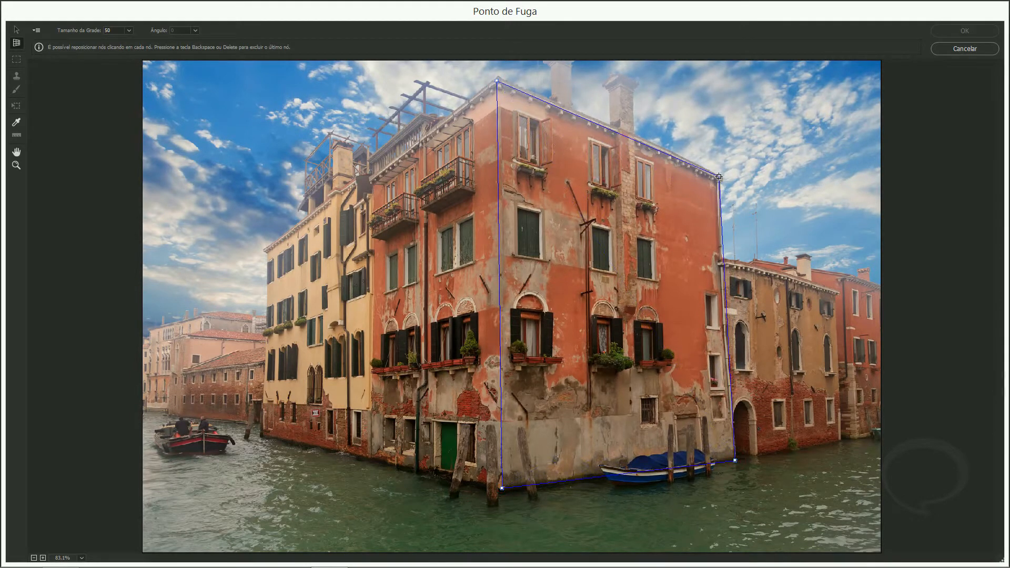
left_click(719, 177)
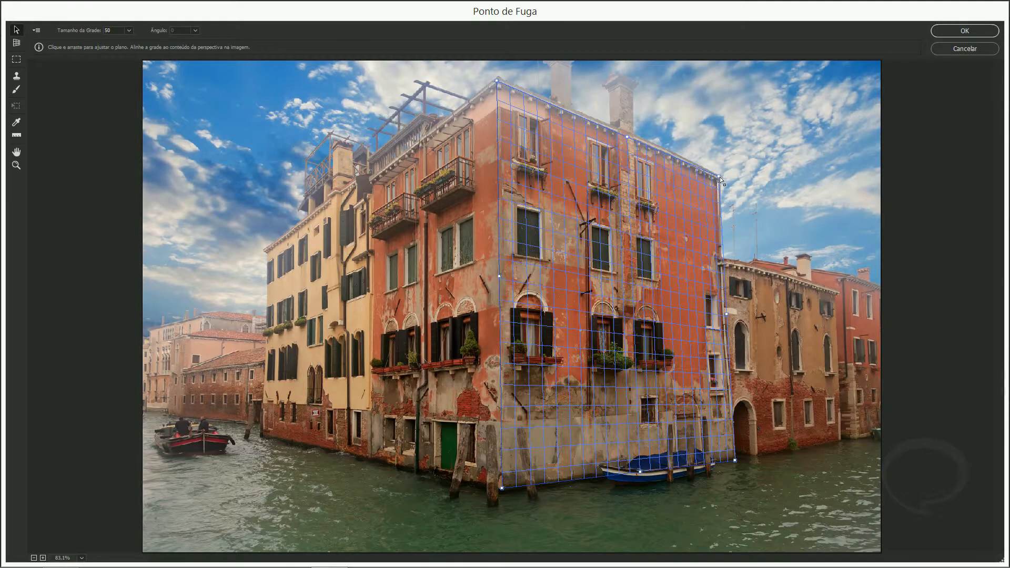
Try moving the plane's upper-right and lower-right corners out of perspective, and undo the corner moves.
left_click_drag(720, 177, 751, 140)
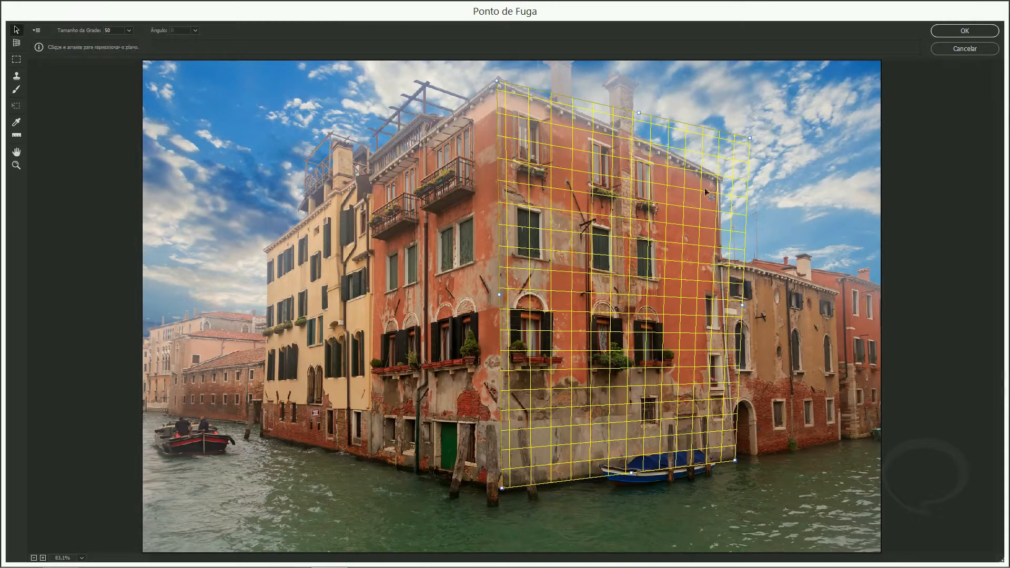
left_click_drag(750, 137, 647, 286)
key("ctrl+z")
key("ctrl+z")
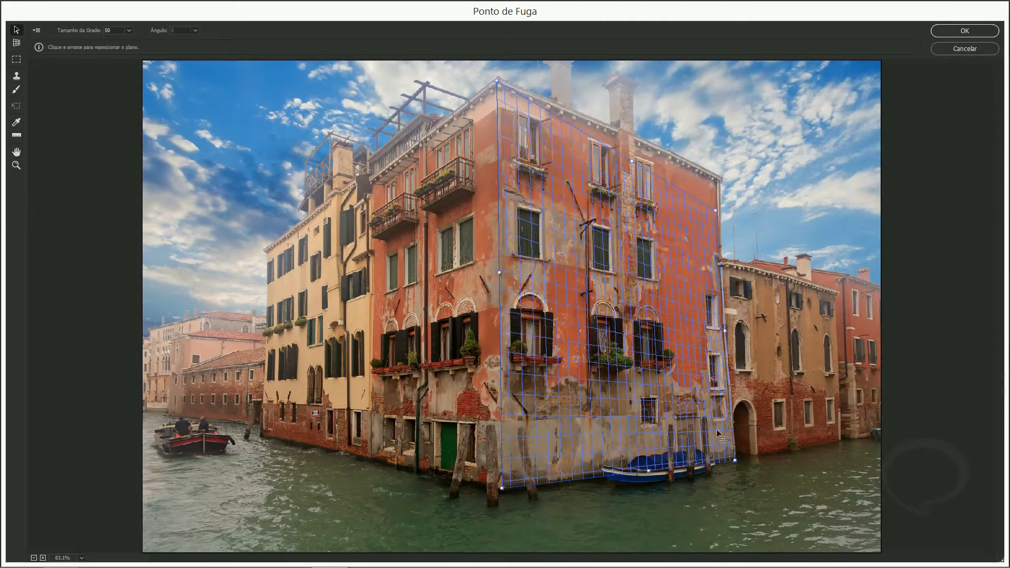
left_click_drag(735, 460, 607, 537)
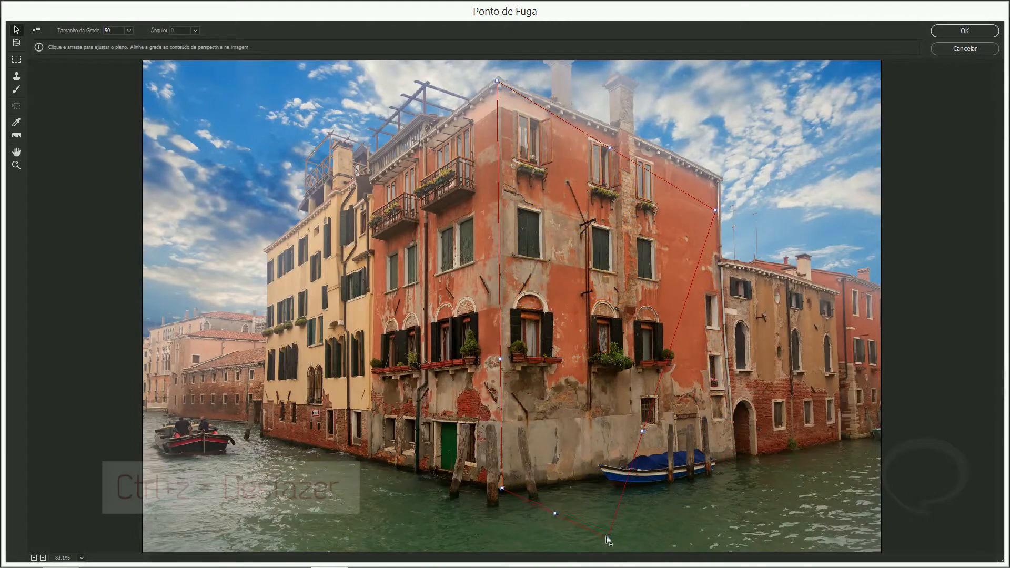
key("ctrl+z")
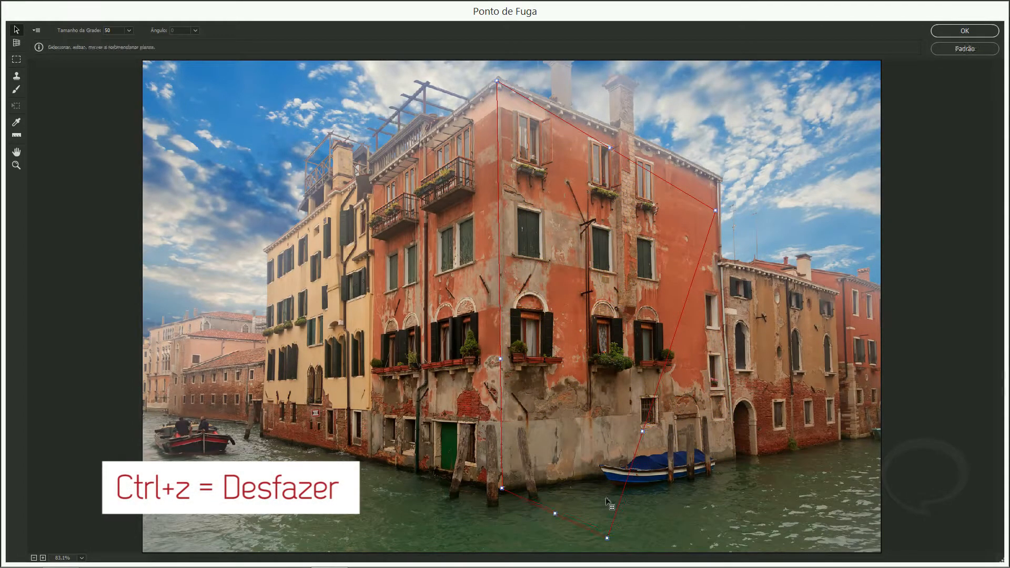
key("ctrl+z")
key("ctrl+z")
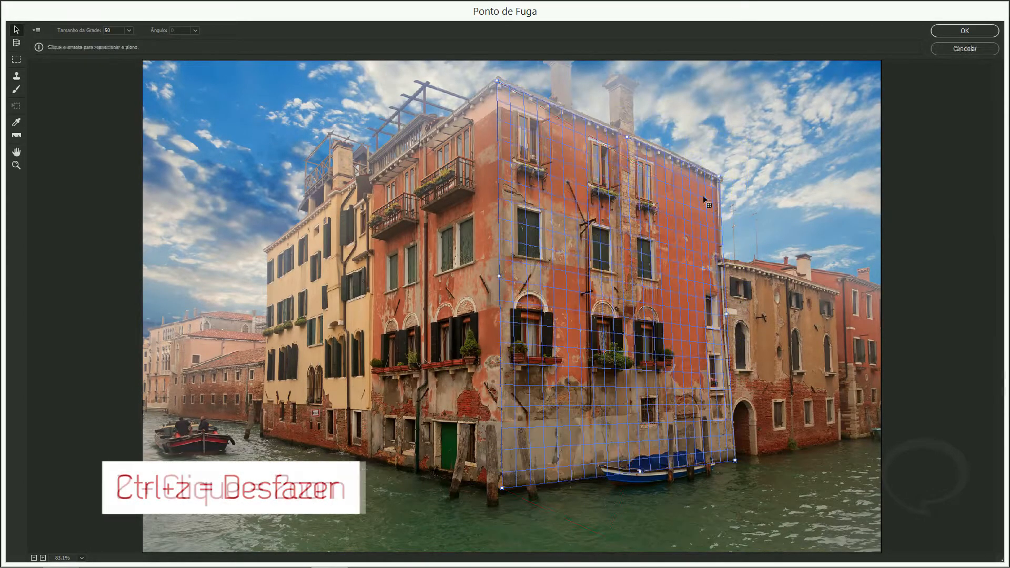
Align the plane's two upper corners precisely with the roofline corners of the red building's right facade.
key("z")
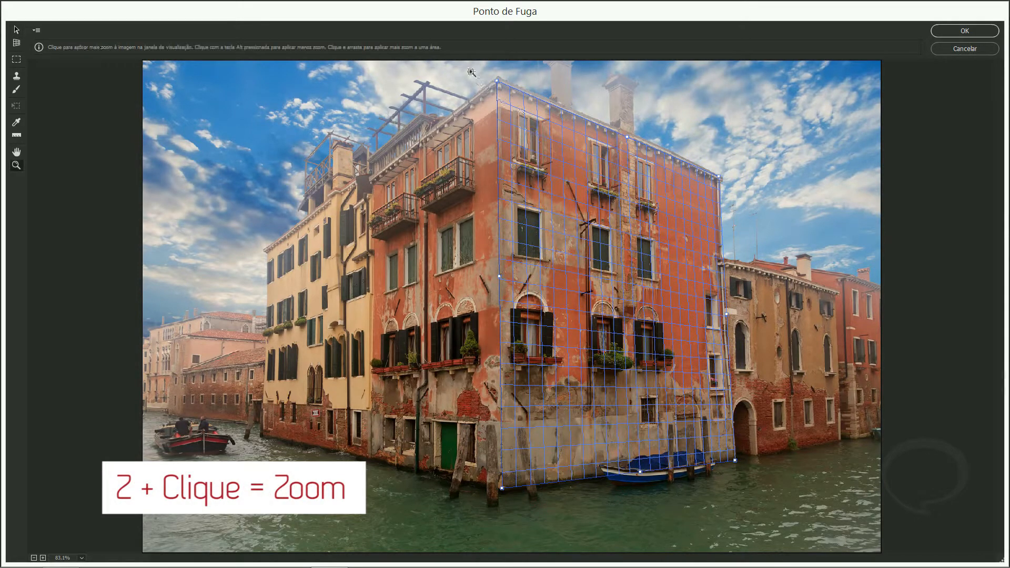
left_click_drag(521, 109, 590, 218)
key("v")
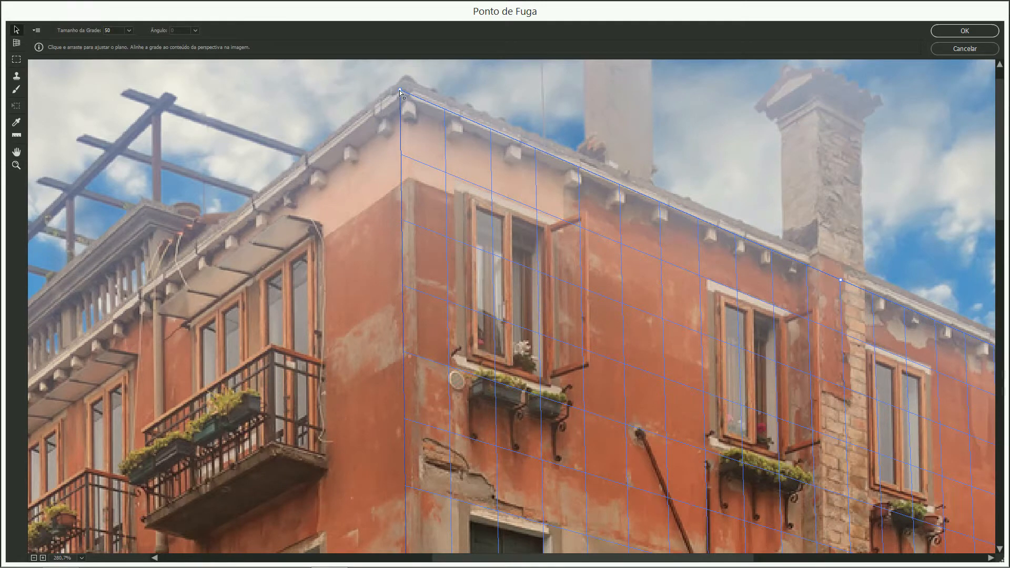
left_click_drag(401, 93, 411, 98)
key("space")
left_click_drag(873, 371, 397, 215)
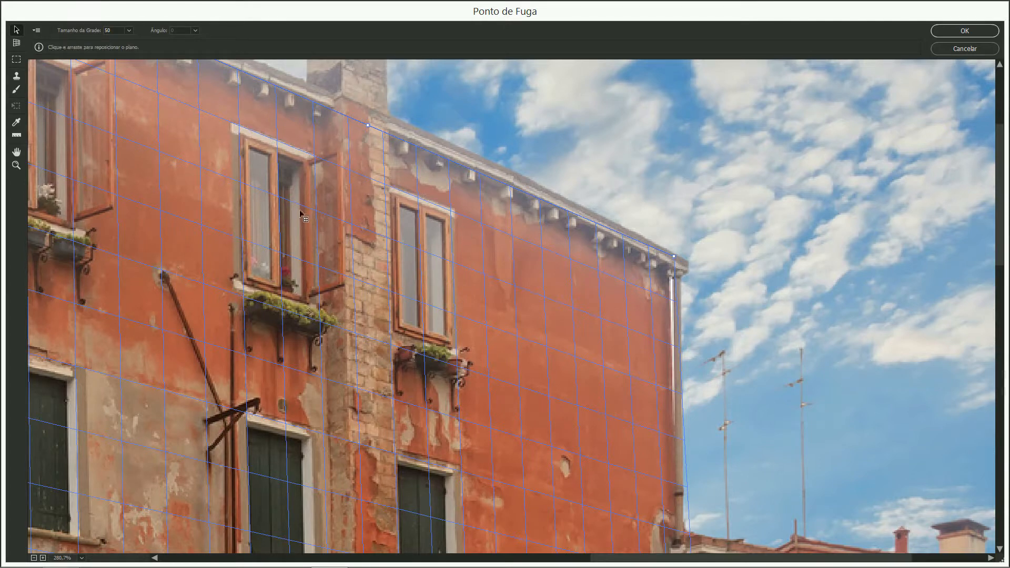
key("ctrl+minus")
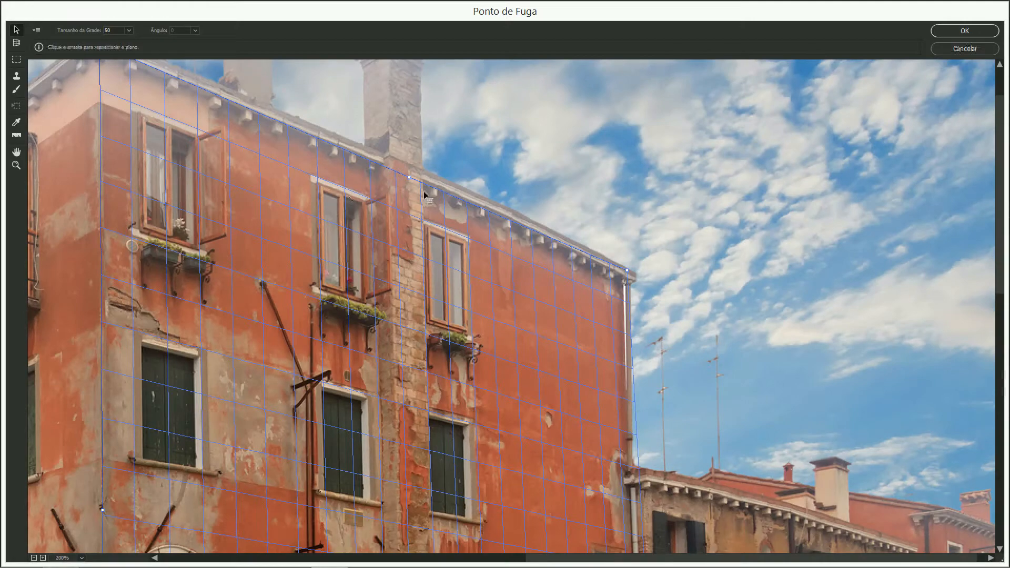
left_click_drag(627, 270, 630, 279)
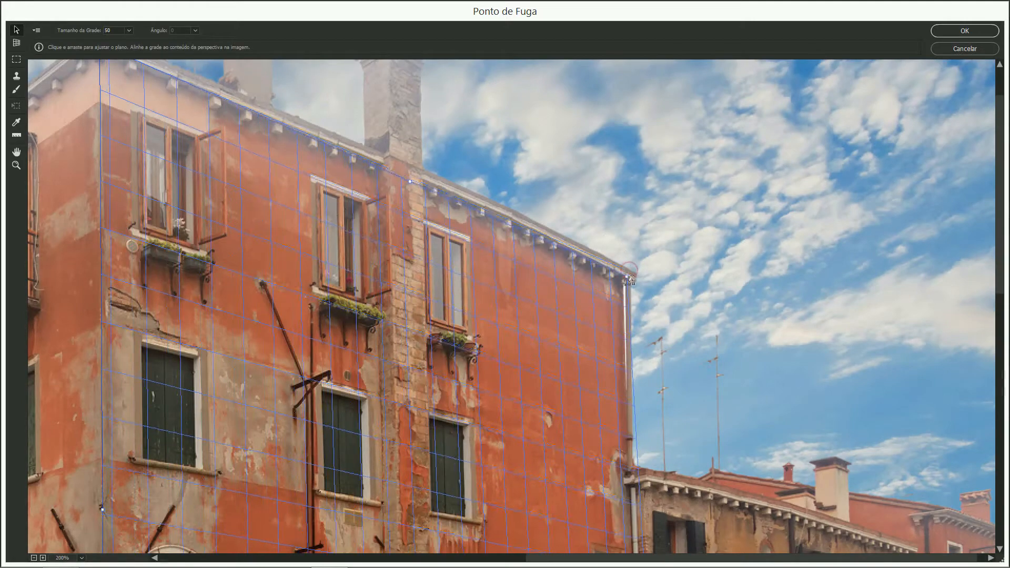
Align the plane's two lower corners with the right facade's base at the waterline, and fit the whole image in view.
key("h")
left_click_drag(631, 452, 609, 194)
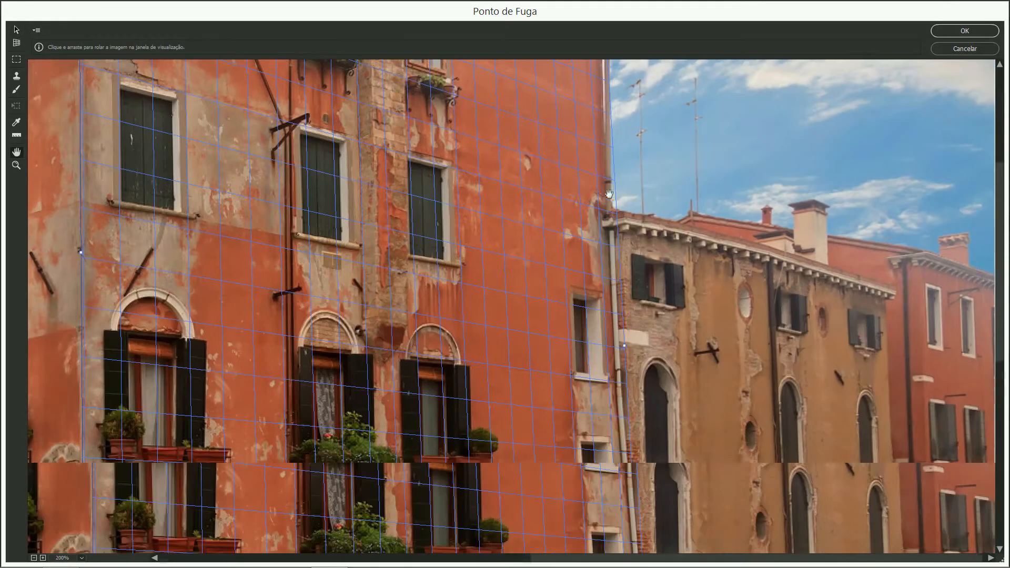
scroll(609, 194, "down", 4)
left_click_drag(625, 379, 642, 345)
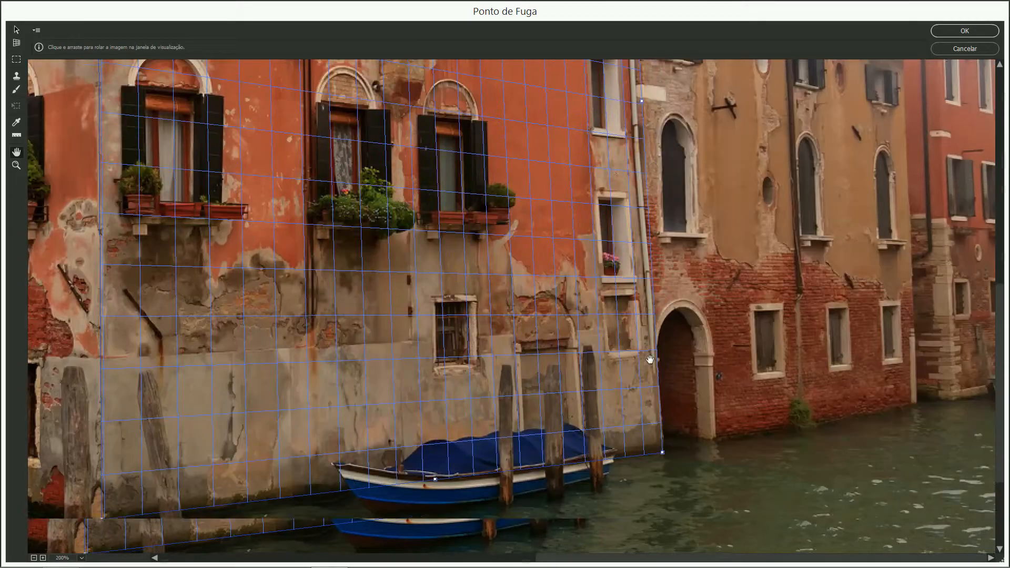
key("v")
left_click_drag(663, 454, 664, 450)
key("space")
left_click_drag(419, 325, 679, 296)
left_click_drag(362, 484, 358, 493)
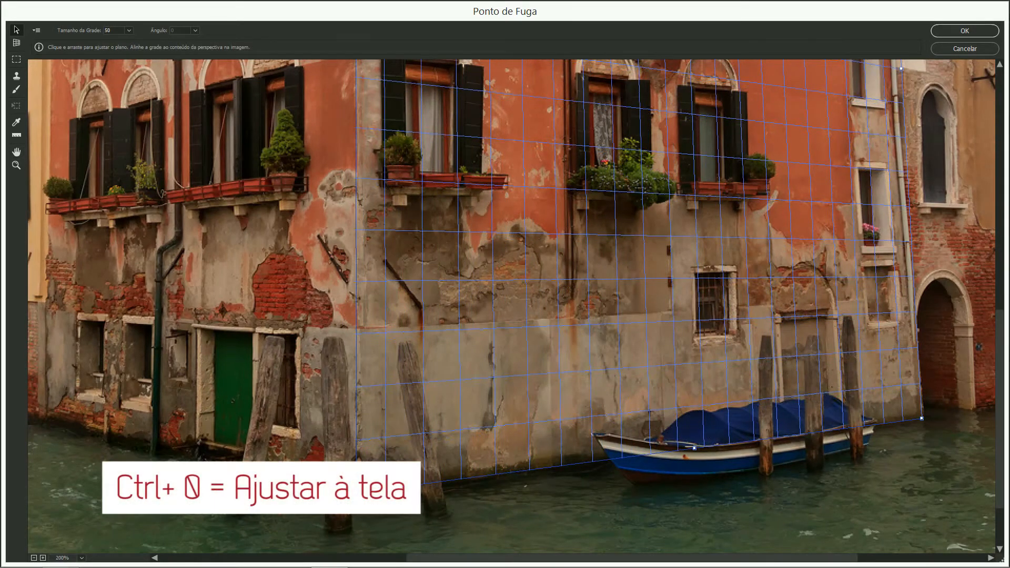
key("ctrl+0")
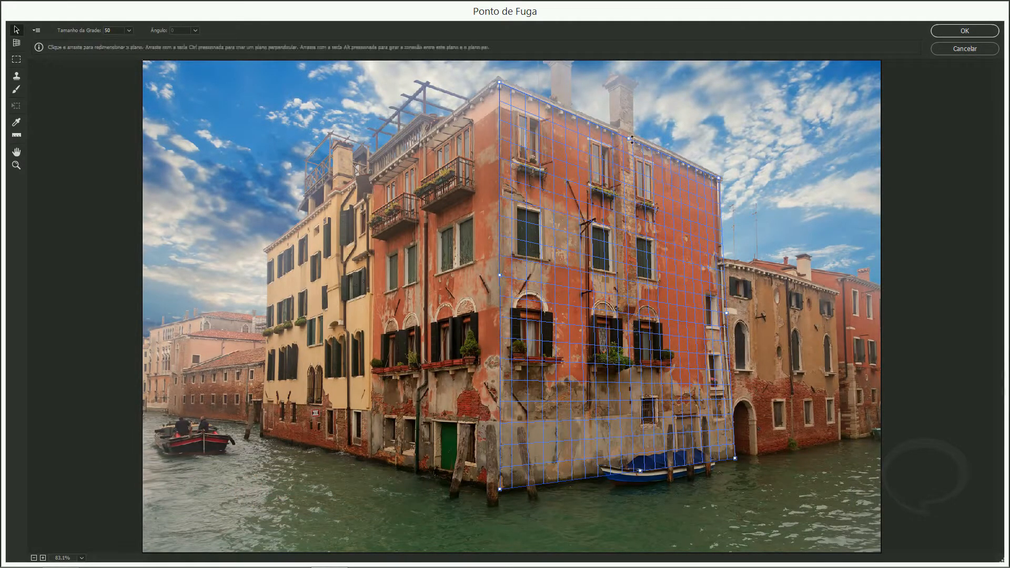
Create a perpendicular plane from the first plane's edge at the building corner, covering the left facade out to the yellow building's far end.
left_click_drag(630, 138, 610, 123)
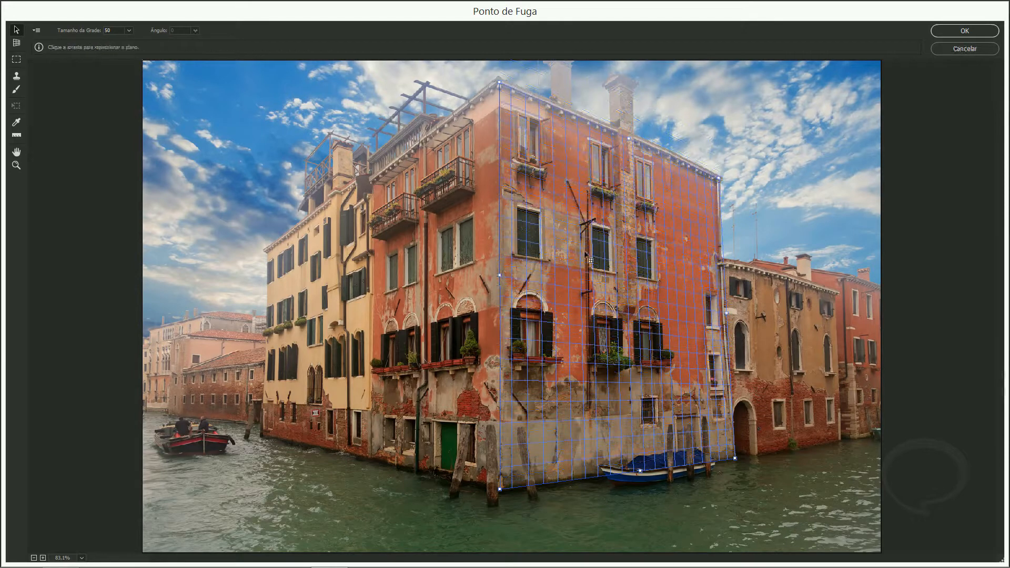
mouse_move(500, 276)
left_mouse_down()
mouse_move(452, 274)
mouse_move(500, 275)
left_mouse_up()
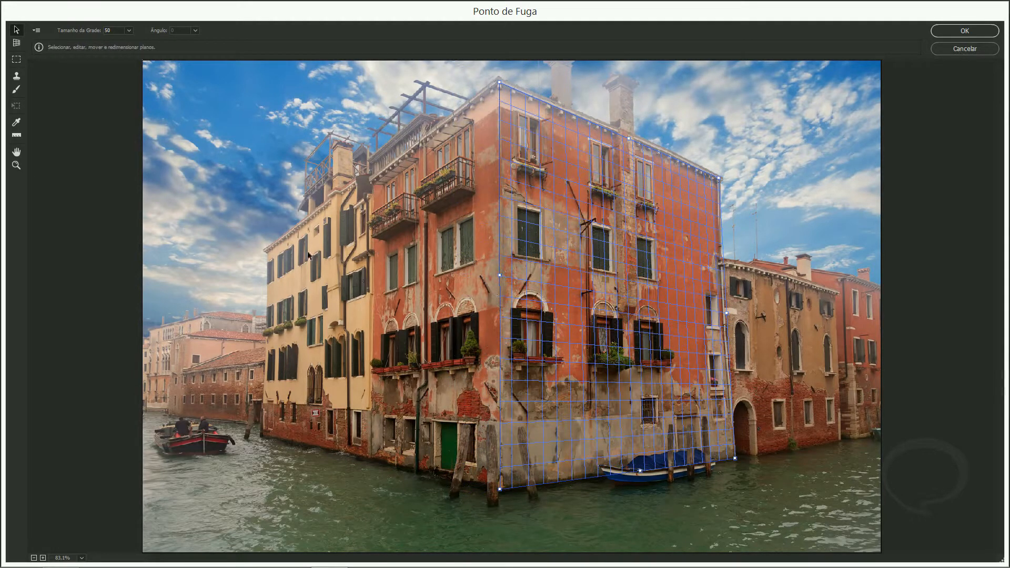
key("alt")
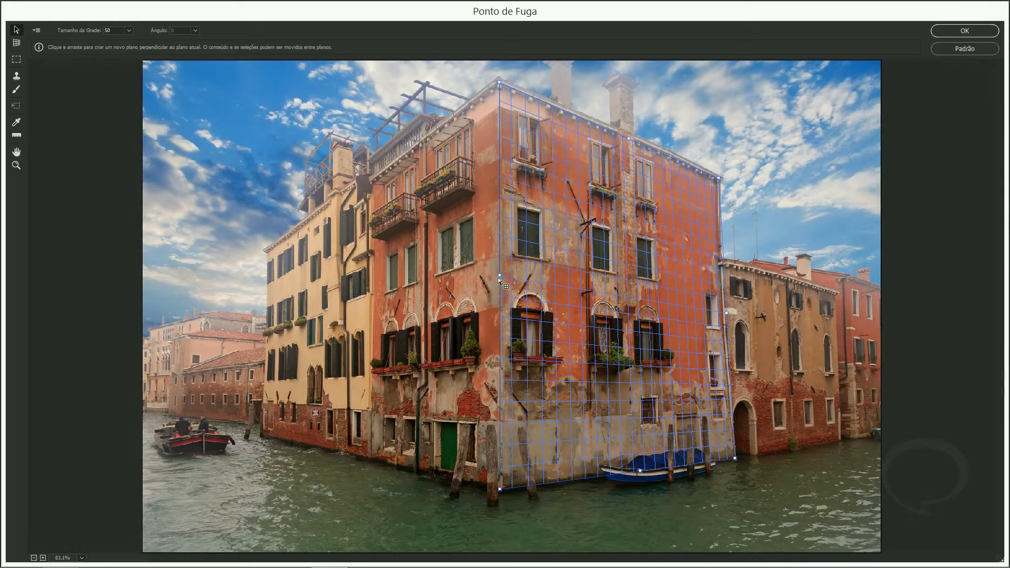
left_click_drag(501, 277, 278, 363)
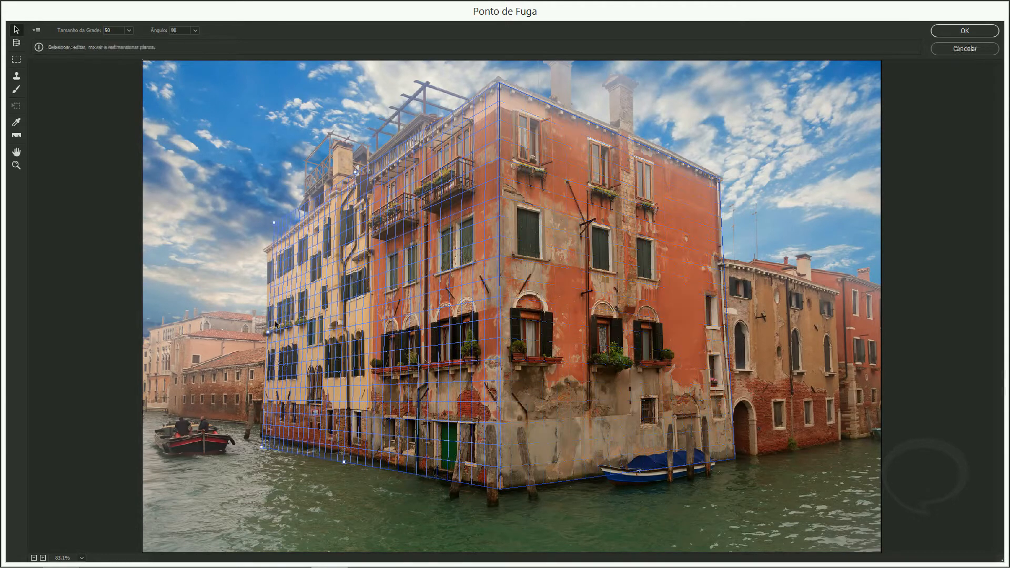
Align the left plane's outer upper and lower corners with the yellow building's roof edge and waterline, and fit the image in view.
key("z")
left_click(192, 240)
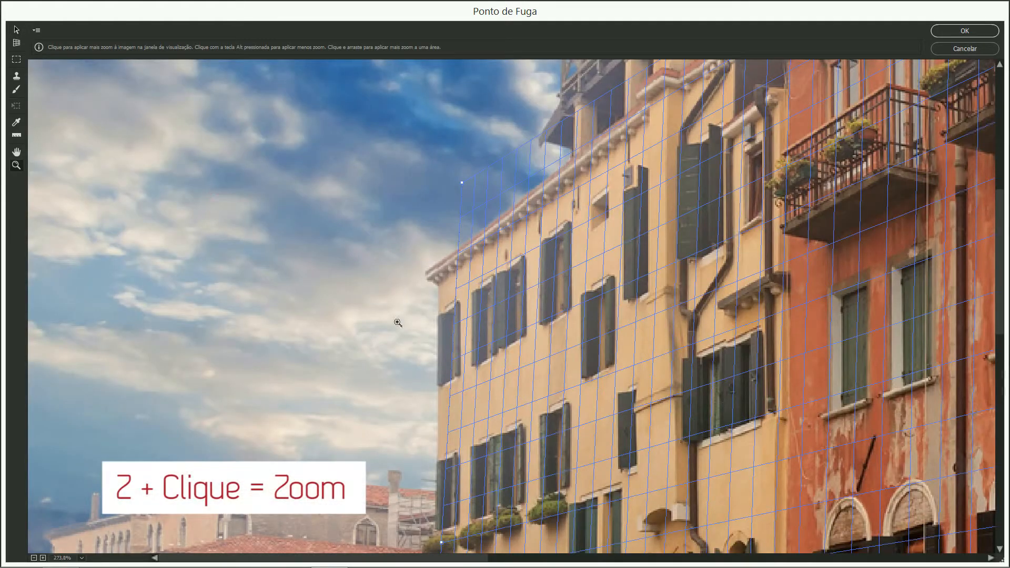
left_click_drag(461, 182, 442, 285)
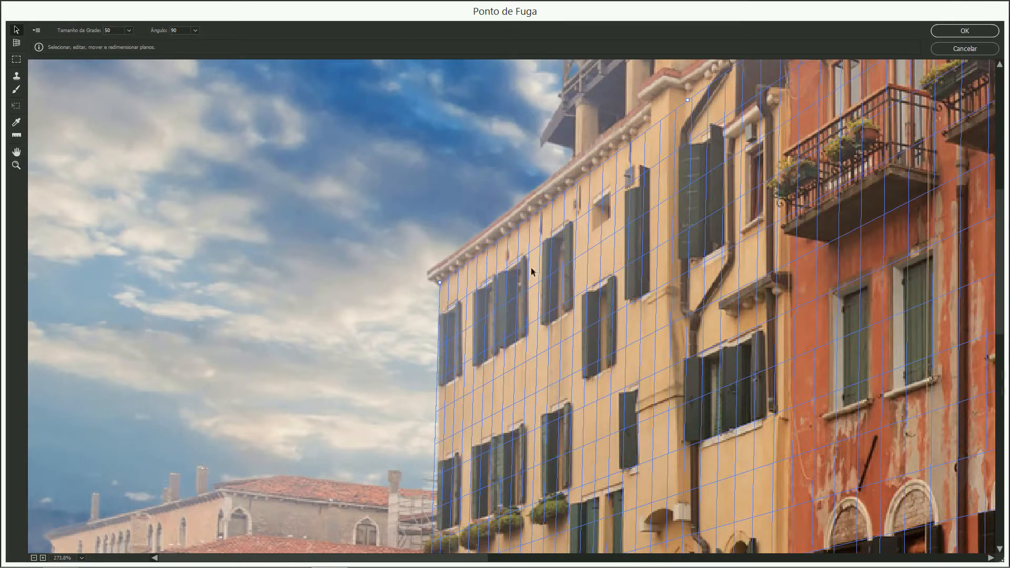
key("h")
left_click_drag(493, 498, 480, 162)
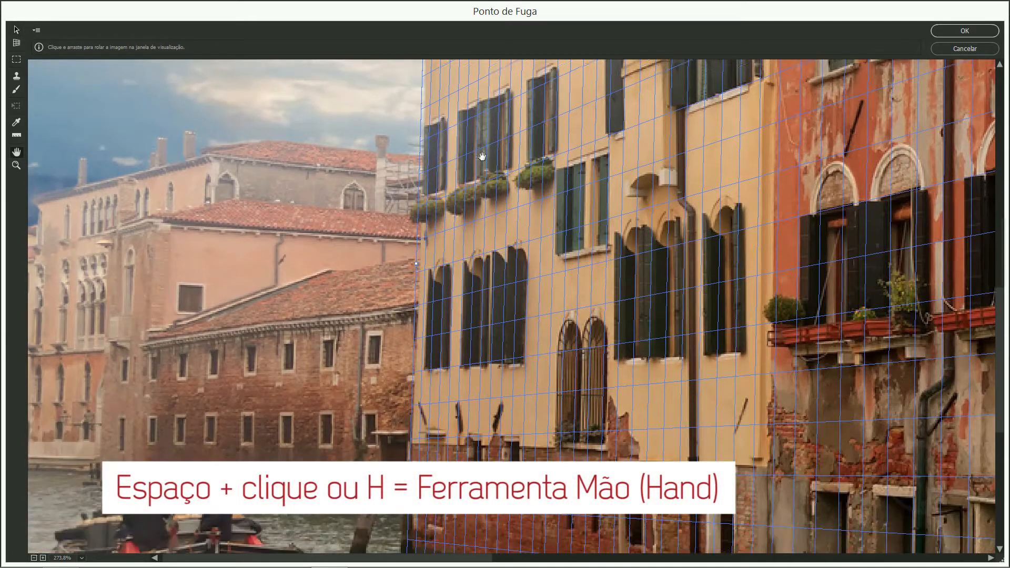
left_click_drag(517, 376, 521, 219)
key("v")
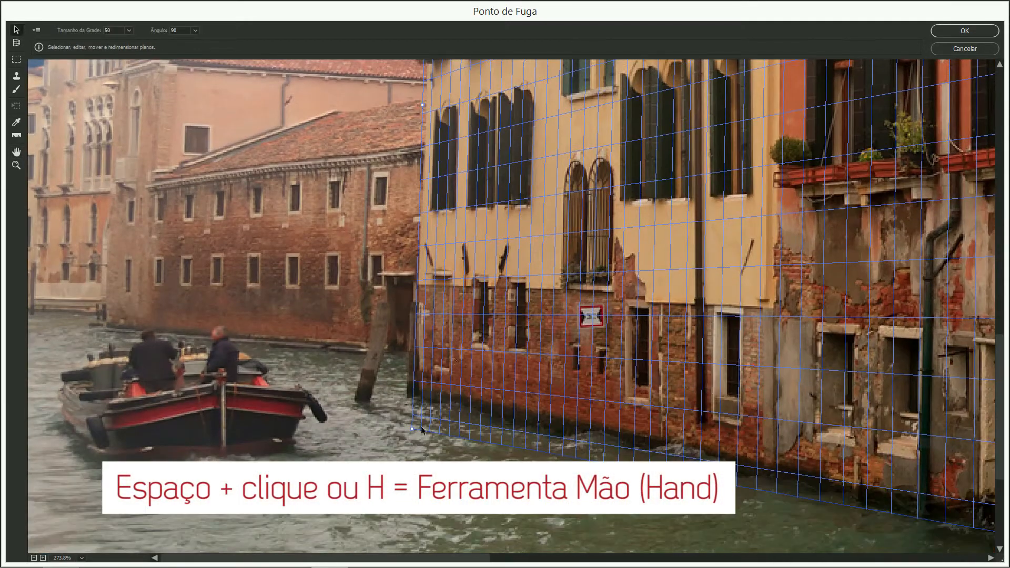
left_click_drag(422, 430, 419, 390)
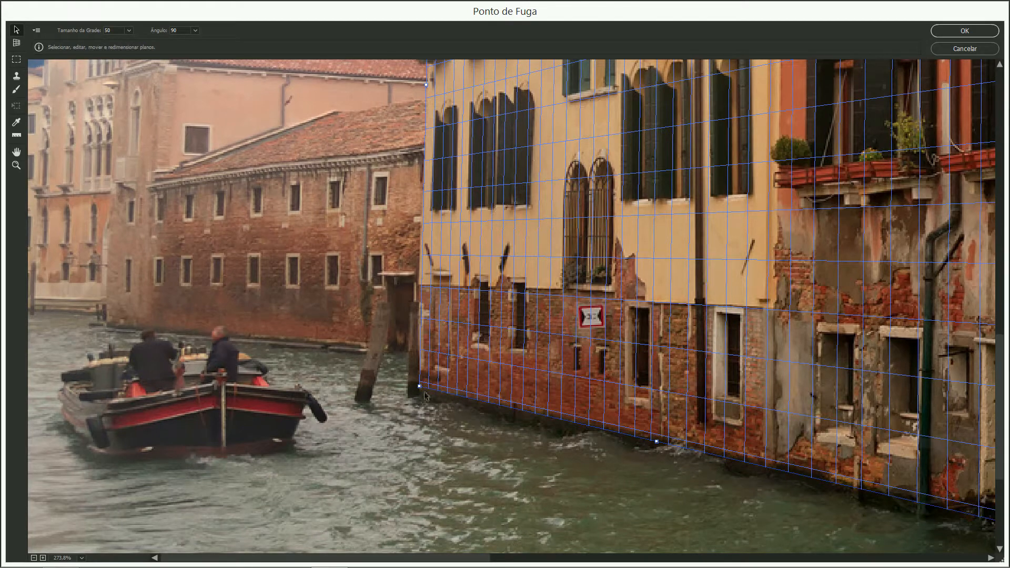
key("ctrl+0")
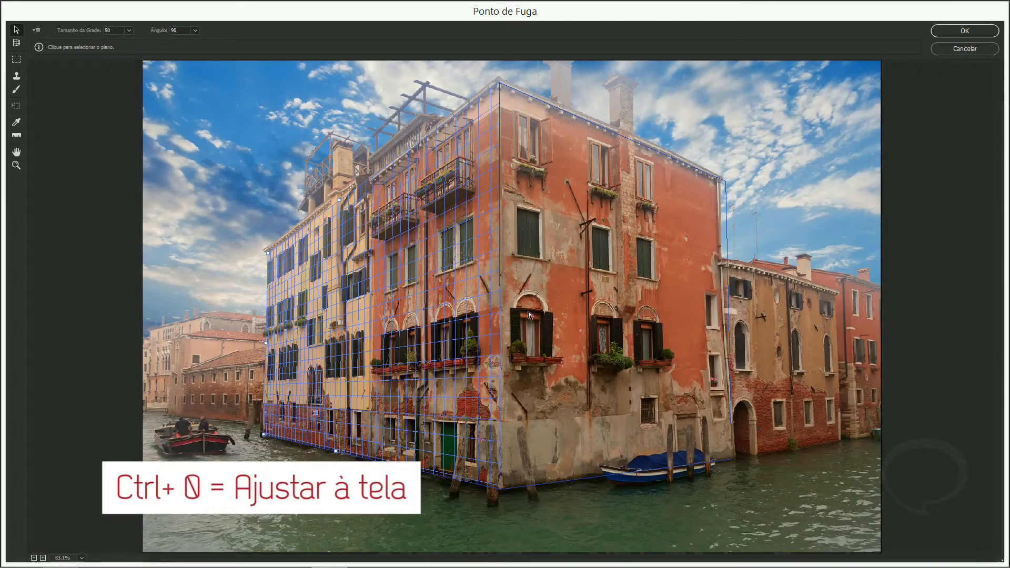
Try adding perpendicular planes over the water from the bottom edges of the left and right facade planes, deleting each one.
left_click(462, 297)
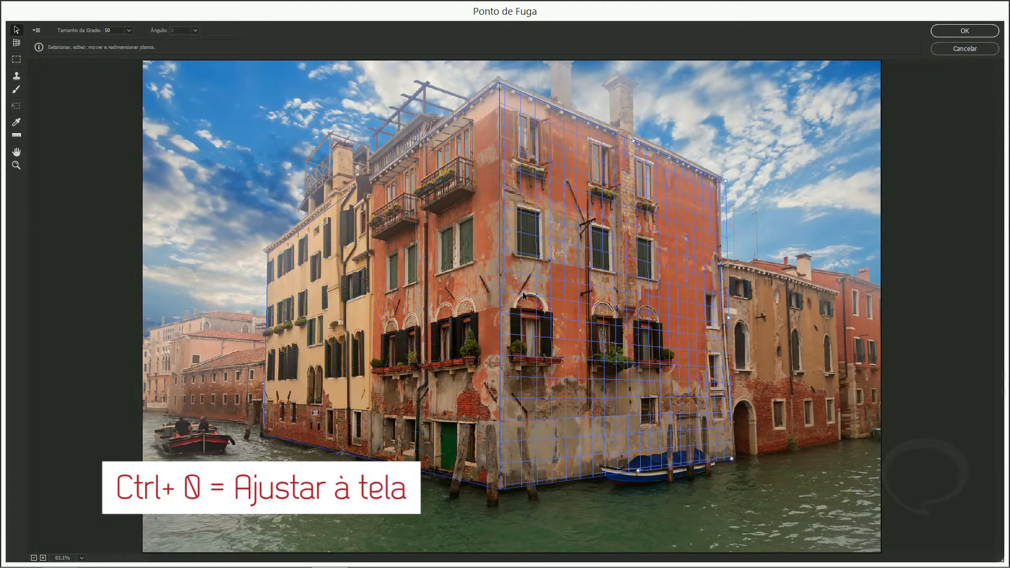
left_click_drag(336, 451, 266, 459)
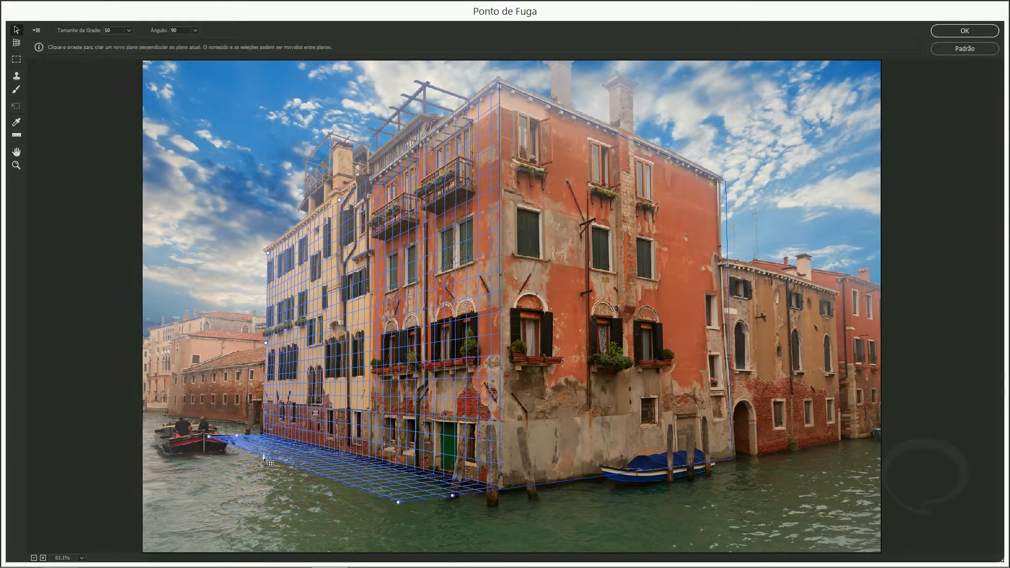
key("BackSpace")
left_click(633, 479)
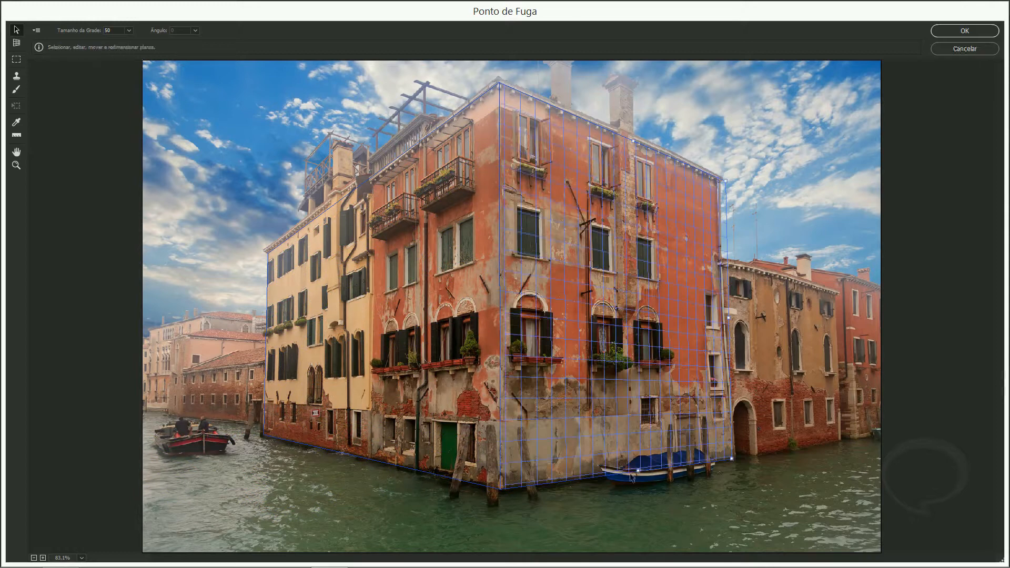
left_click_drag(616, 474, 893, 524)
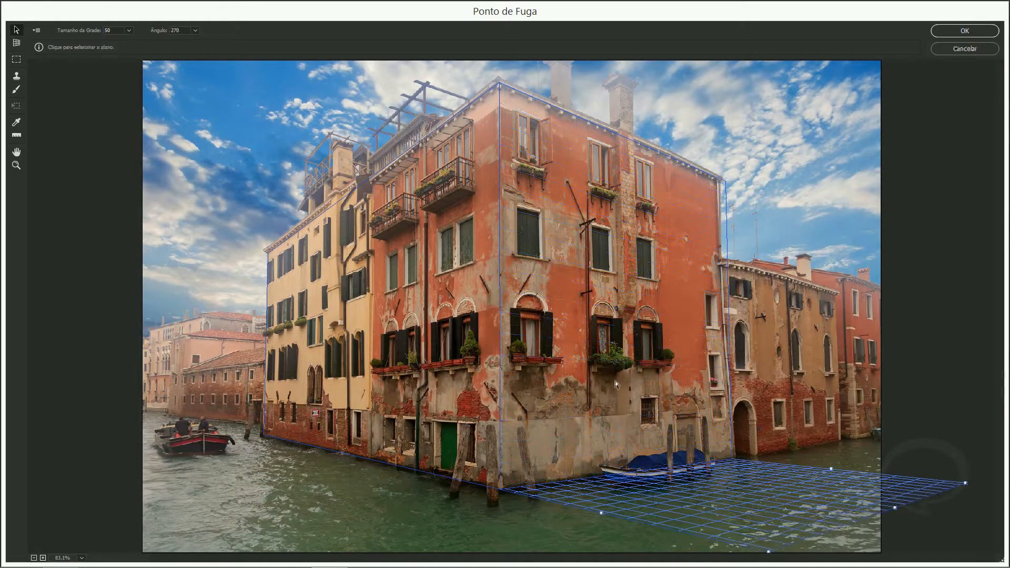
key("BackSpace")
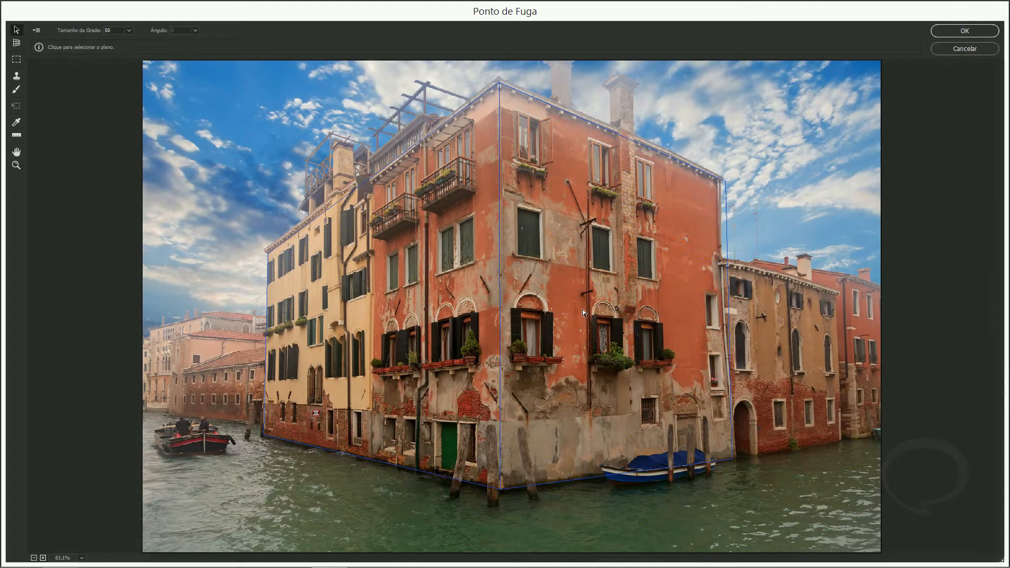
Extend the right facade plane across the neighbouring buildings to the right edge of the image.
left_click(610, 291)
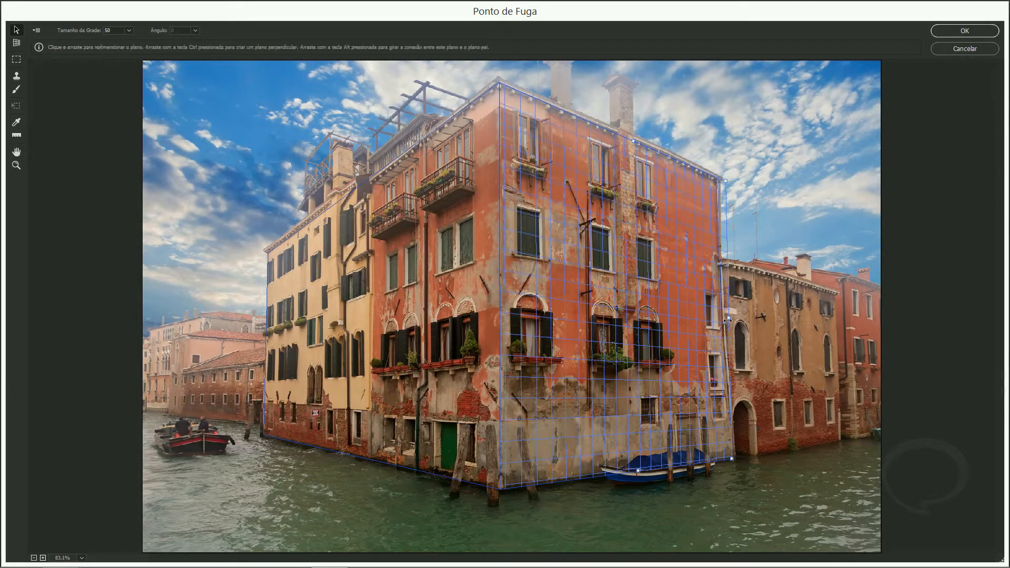
left_click_drag(728, 321, 885, 324)
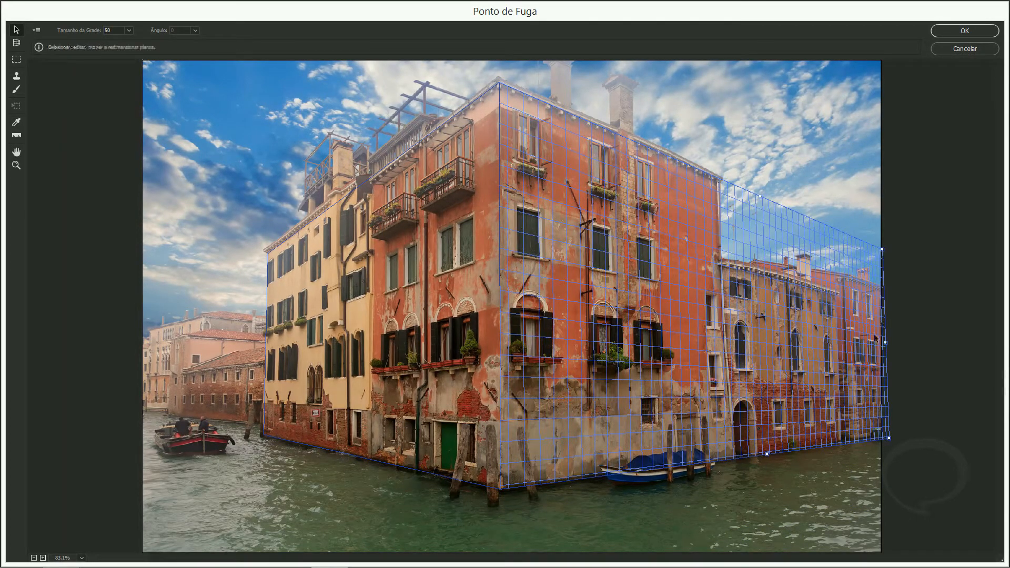
Pull the right facade plane's outer edge back to just past the ochre building's far end.
left_click_drag(886, 343, 848, 345)
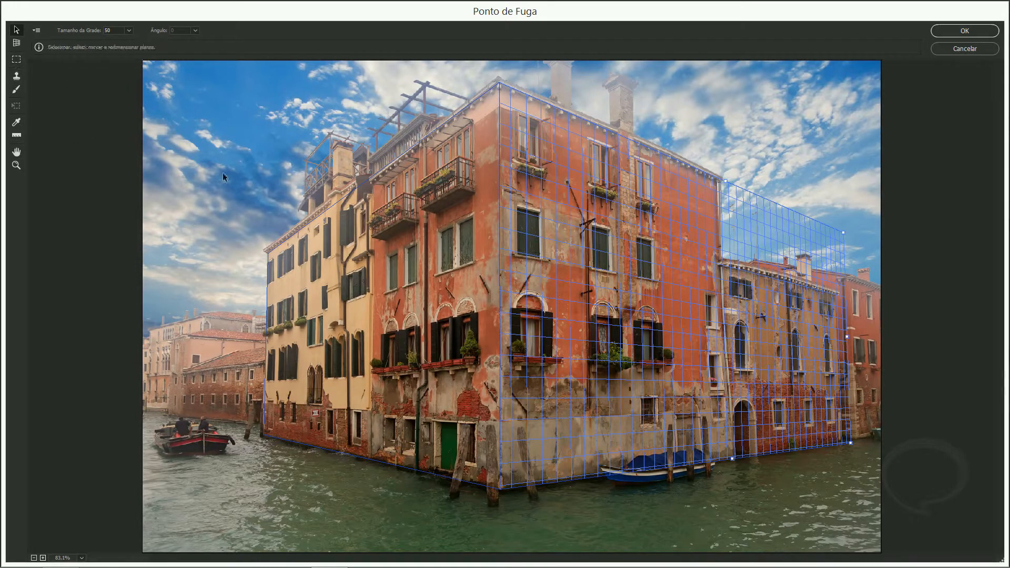
Set the Stamp tool's clone source on the clean orange plaster beside the right facade's top-floor window.
left_click(20, 79)
key("z")
left_click_drag(621, 189, 760, 363)
left_click(16, 76)
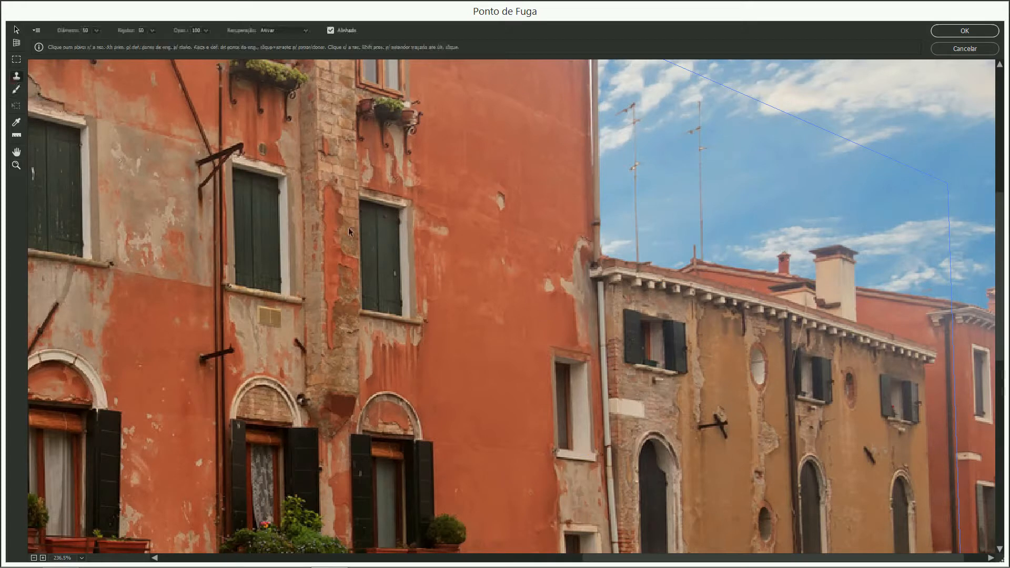
key("ctrl+minus")
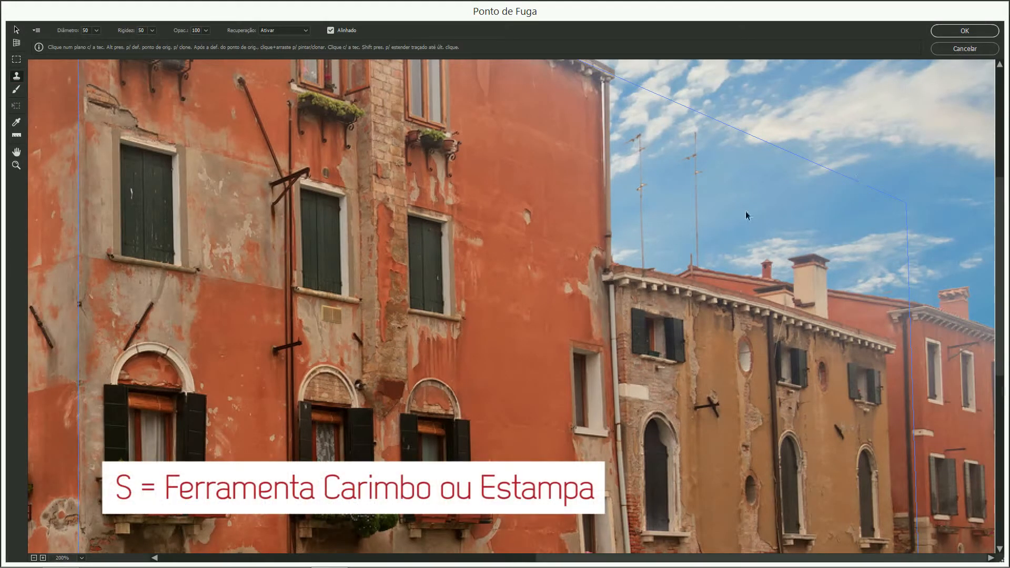
key("space")
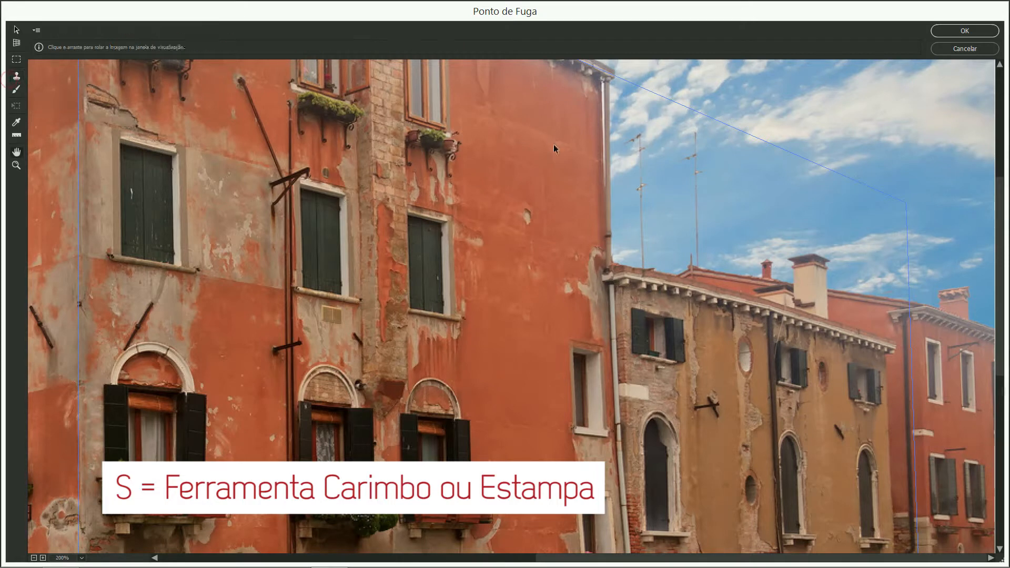
left_click_drag(553, 140, 572, 221)
key("alt")
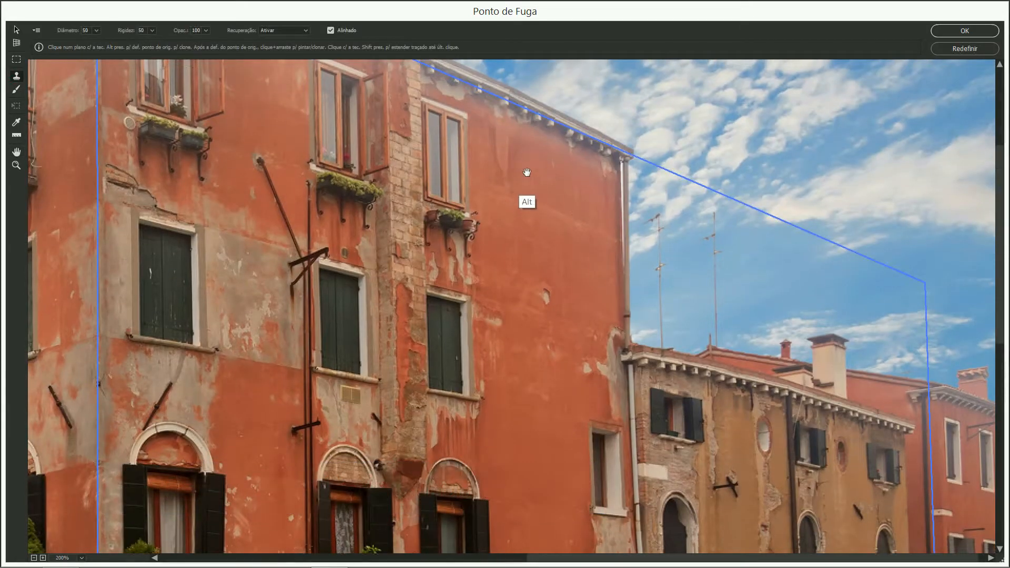
left_click(526, 171, "alt")
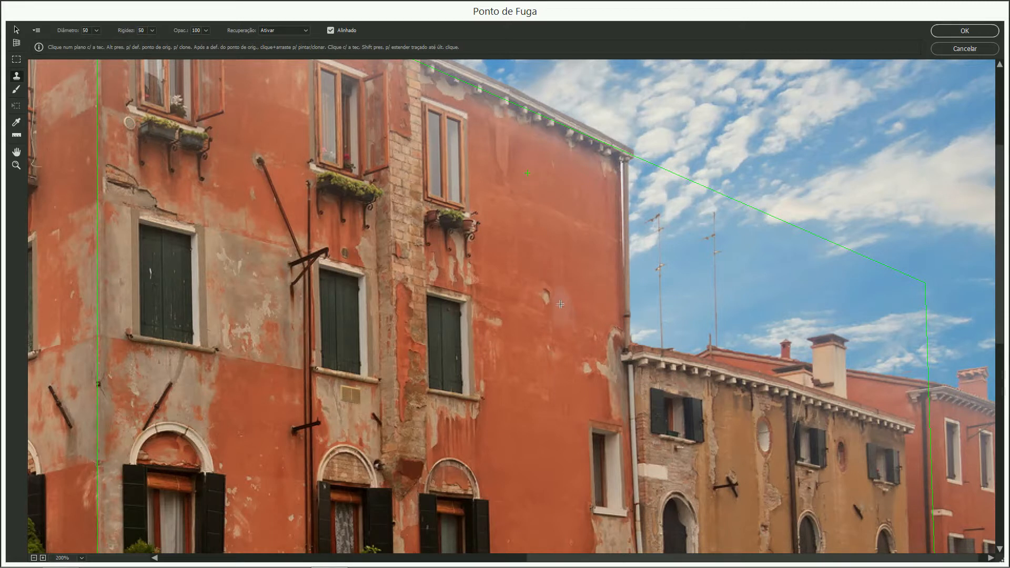
With the Stamp's healing set to Ativar and diameter at 100, clone plain plaster over the small stain on the orange wall.
left_click(269, 32)
left_click(276, 54)
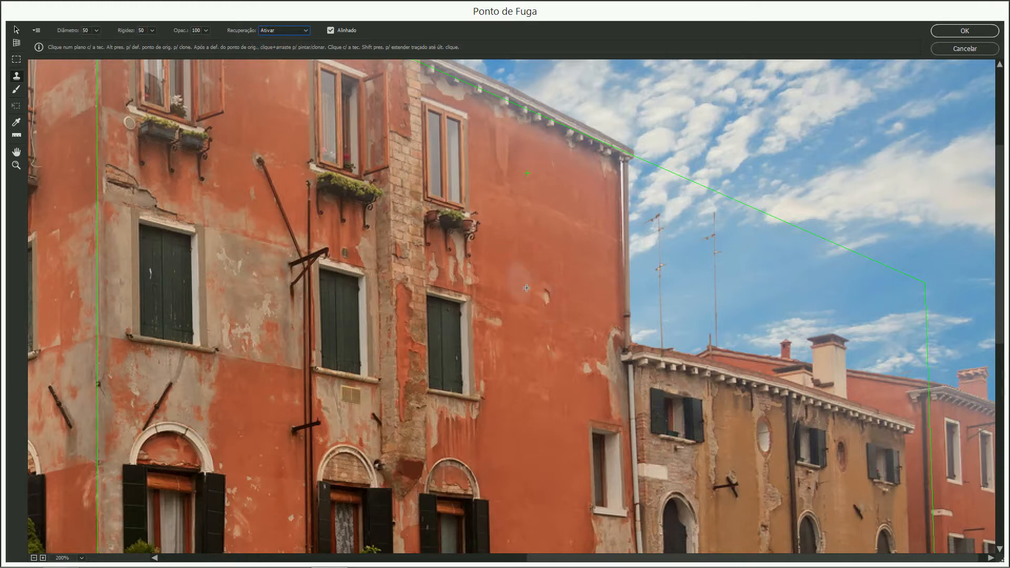
double_click(86, 30)
type("100")
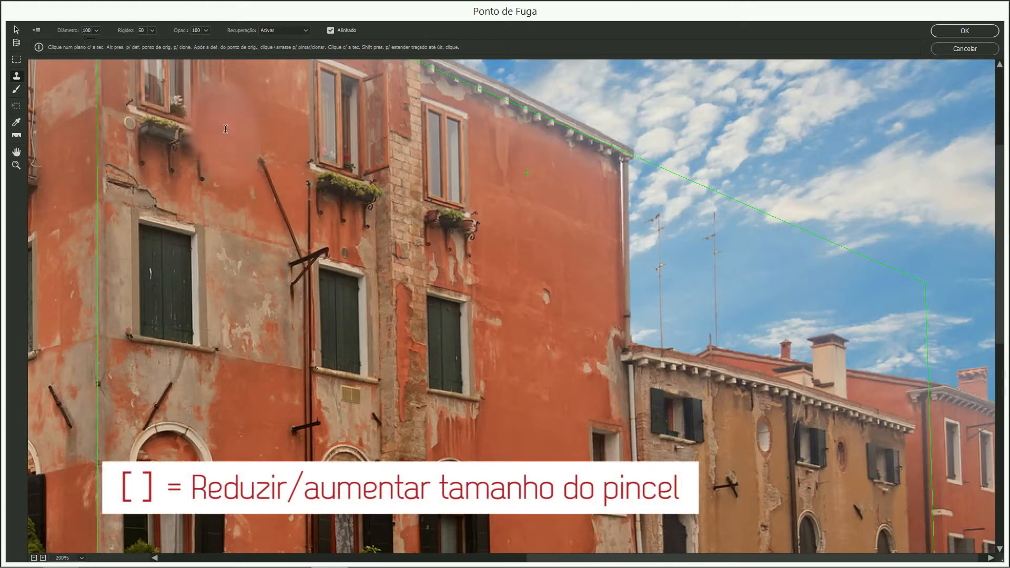
key("bracketright")
left_click(556, 304)
Try larger and smaller Stamp brush sizes and settle on a diameter of 70.
key("bracketright")
key("bracketright")
key("bracketright")
key("bracketright")
key("bracketleft")
key("bracketleft")
key("bracketleft")
key("bracketleft")
key("bracketleft")
key("bracketleft")
key("bracketleft")
key("bracketleft")
key("bracketleft")
key("bracketleft")
key("bracketleft")
key("bracketleft")
key("bracketleft")
key("bracketleft")
key("bracketleft")
key("bracketleft")
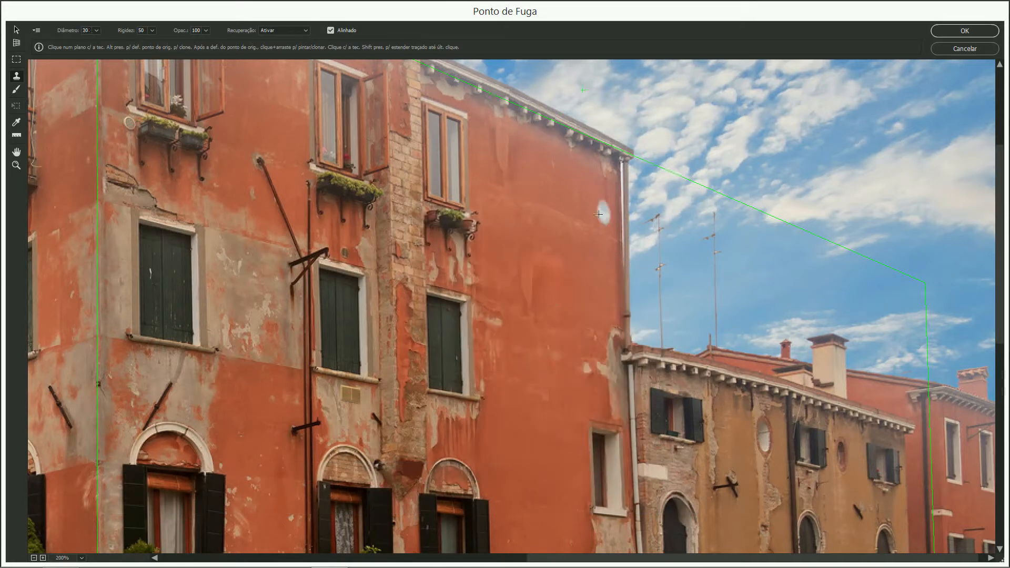
key("bracketright")
key("bracketright")
key("bracketright")
Clone plain ochre plaster over the iron wall anchor on the neighbouring ochre building's facade.
key("space")
left_click_drag(548, 353, 553, 183)
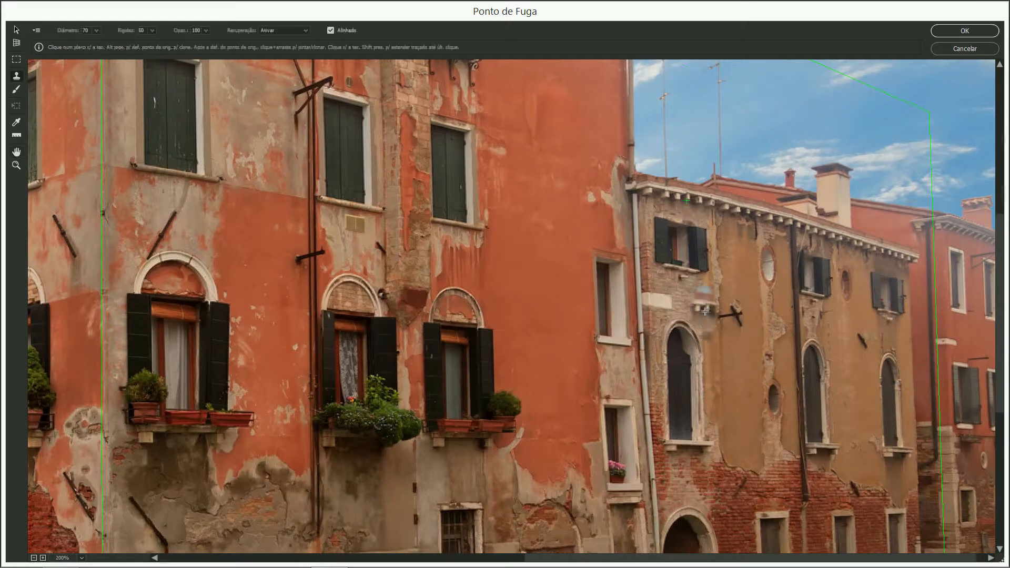
key("alt")
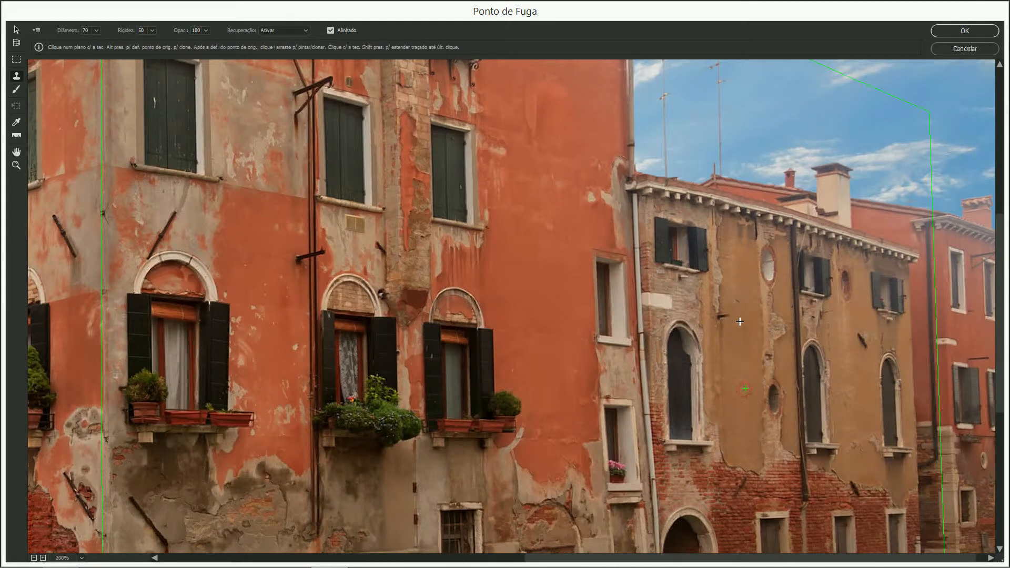
Select the orange building's left facade with the Marquee tool and place a copy of it in perspective on the right facade.
key("space")
left_click_drag(434, 208, 466, 307)
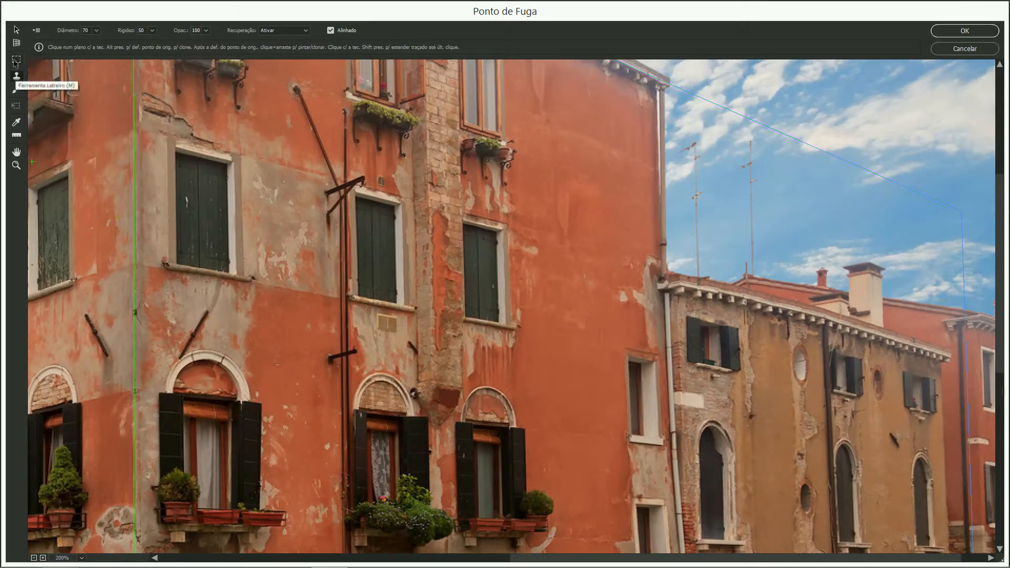
left_click(15, 61)
key("space")
left_click_drag(479, 447, 500, 258)
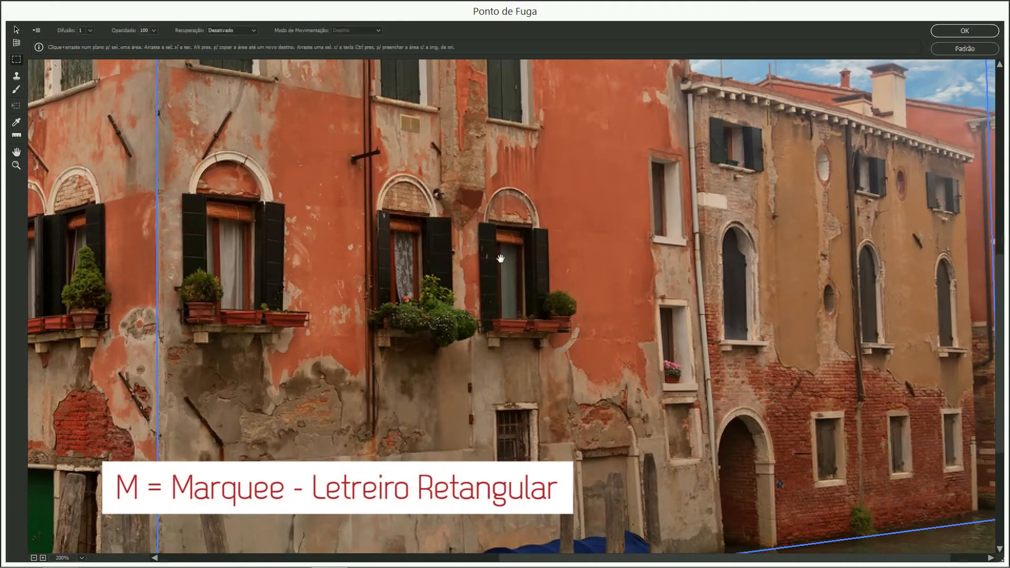
key("ctrl+0")
left_click_drag(499, 85, 367, 462)
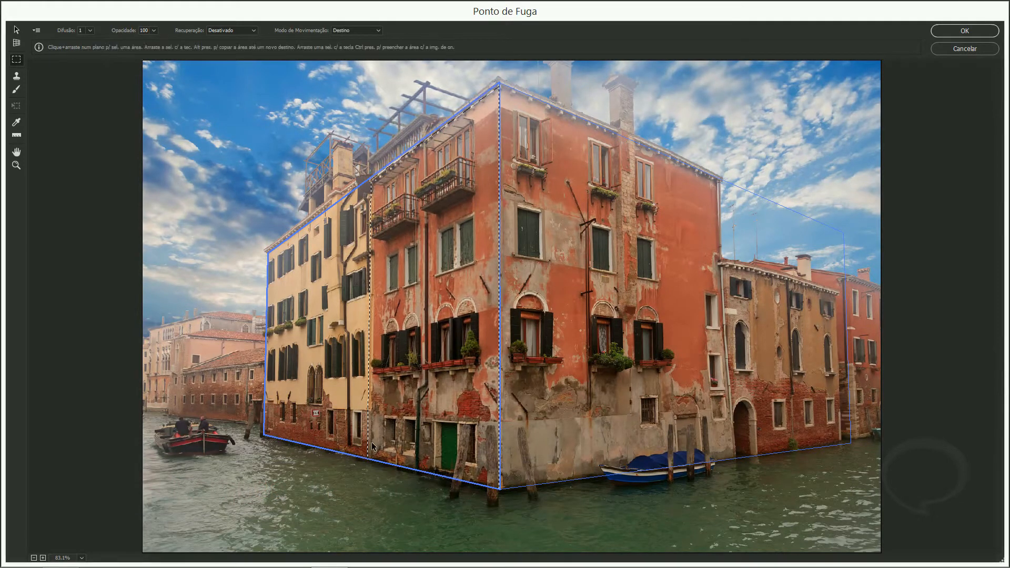
left_click_drag(413, 301, 614, 279, "alt")
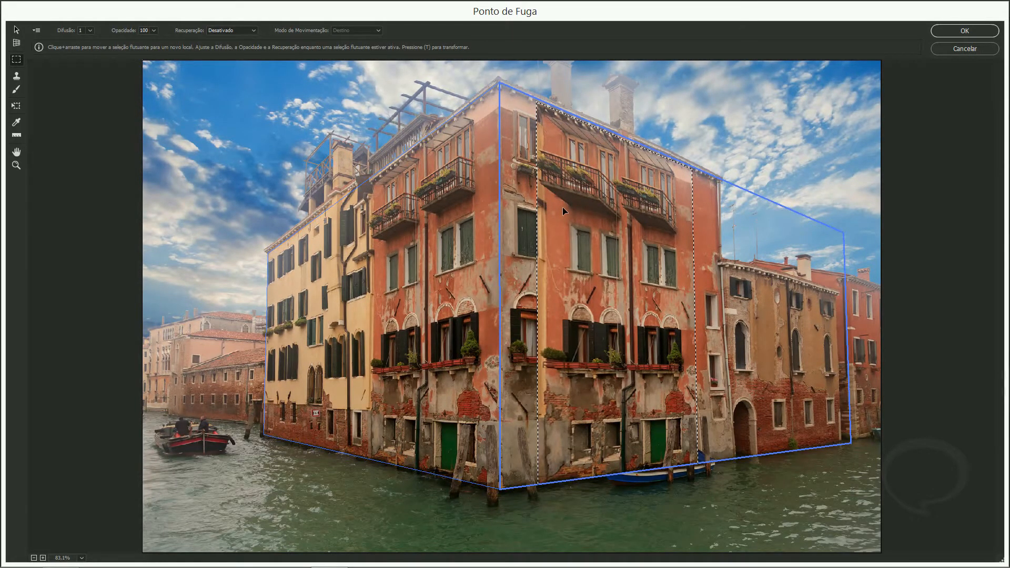
Mirror the copied facade with Virar verticalmente and align its near edge with the building corner.
key("t")
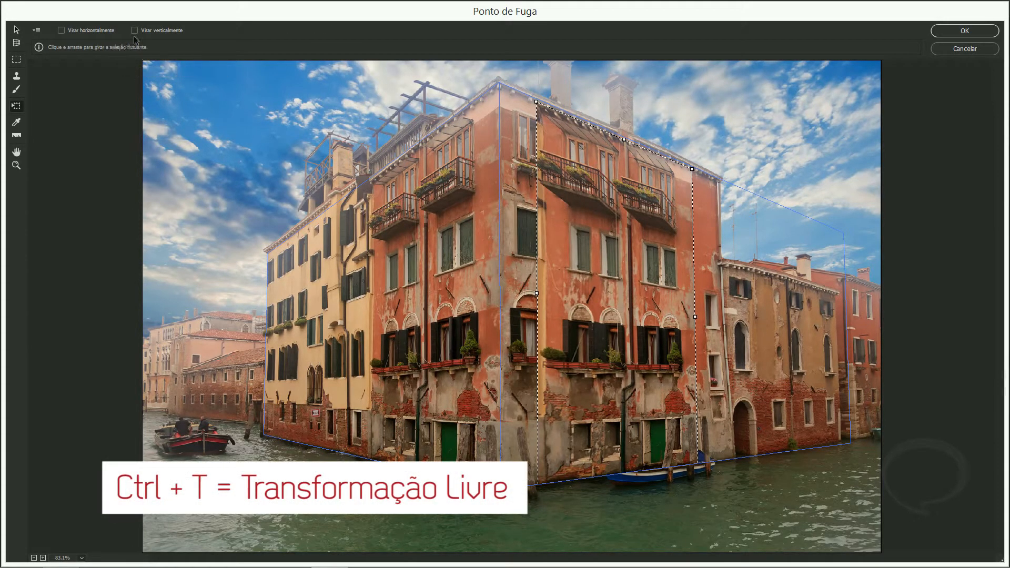
left_click(98, 31)
left_click(98, 31)
left_click(142, 32)
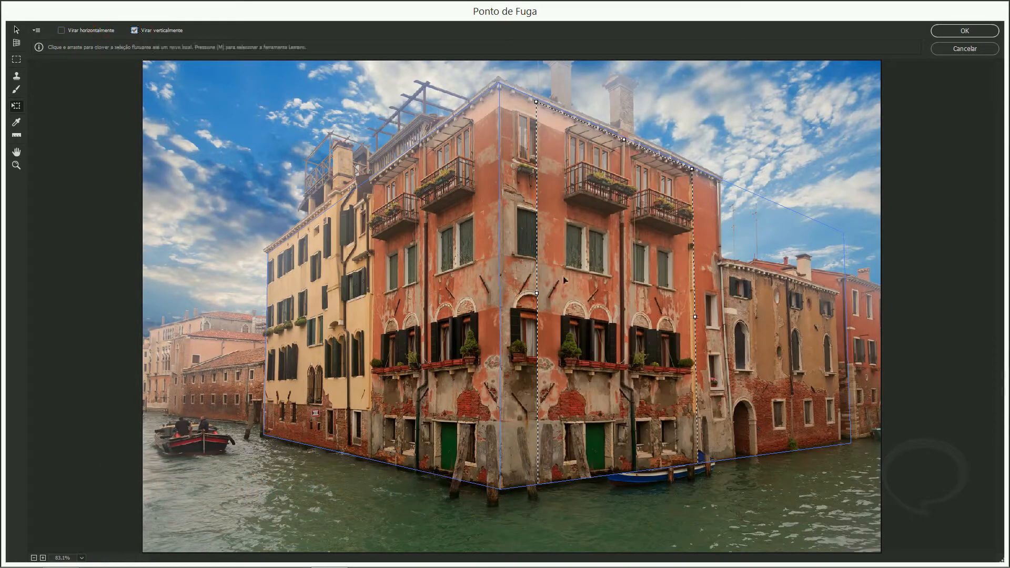
left_click_drag(569, 273, 535, 274)
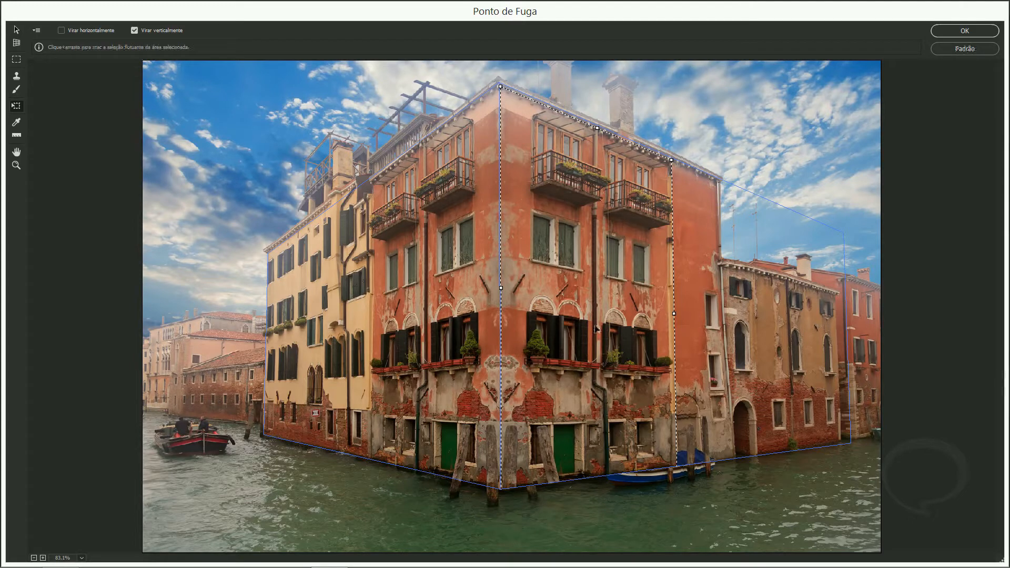
Undo the facade copy with its move and flip, and clear the selection.
key("ctrl+alt+z")
key("ctrl+alt+z")
key("ctrl+alt+z")
key("ctrl+alt+z")
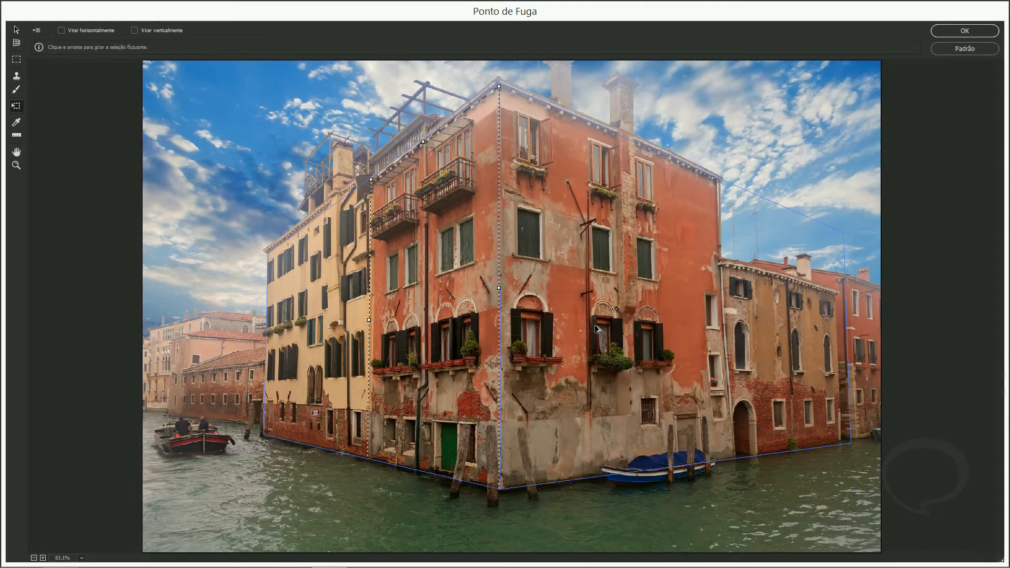
key("ctrl+z")
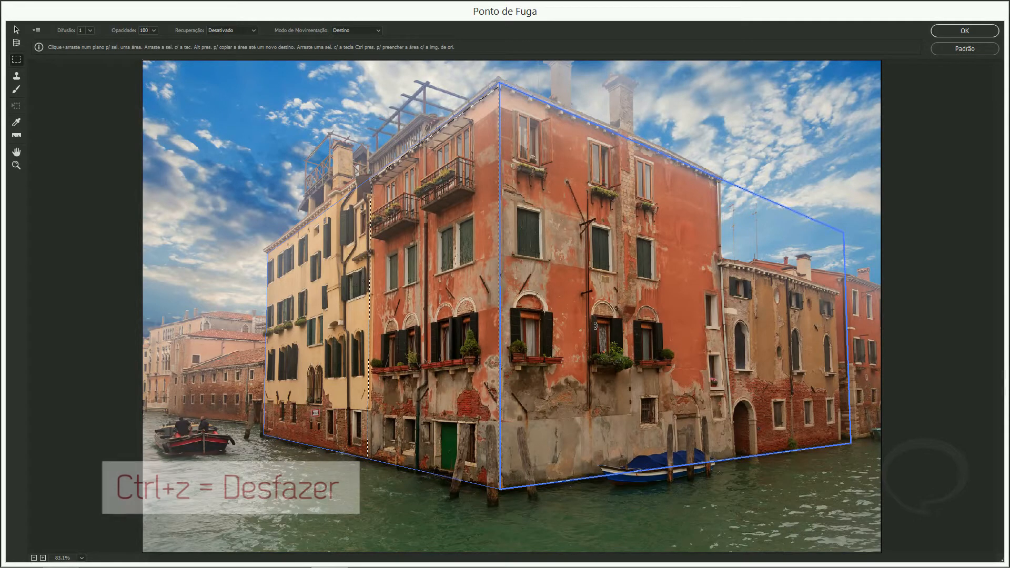
key("ctrl+alt+z")
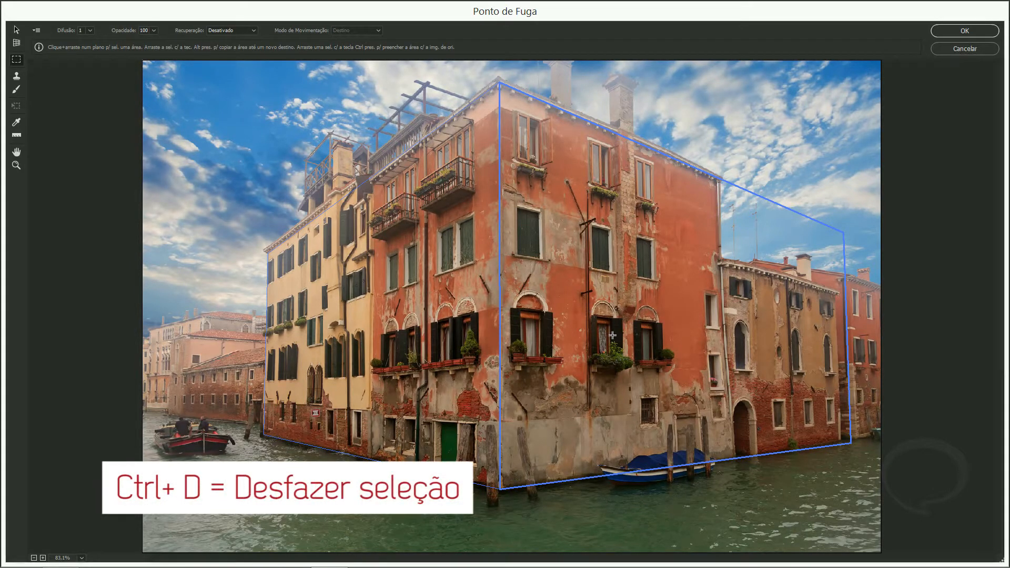
Select the barred window low on the right facade tightly around its frame and place a copy of it near the building corner.
key("z")
left_click_drag(691, 450, 691, 451)
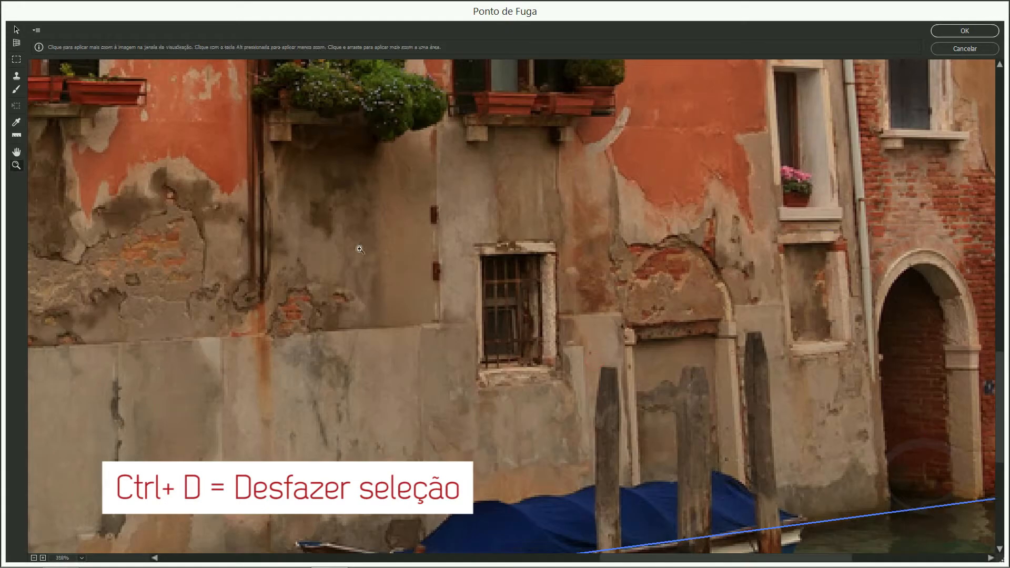
left_click(22, 60)
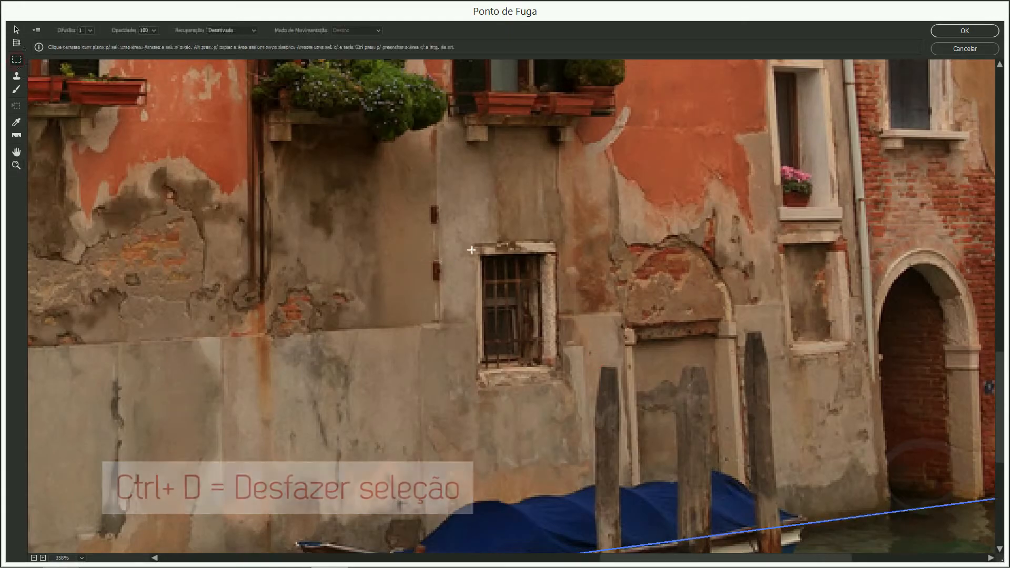
left_click_drag(474, 243, 585, 318)
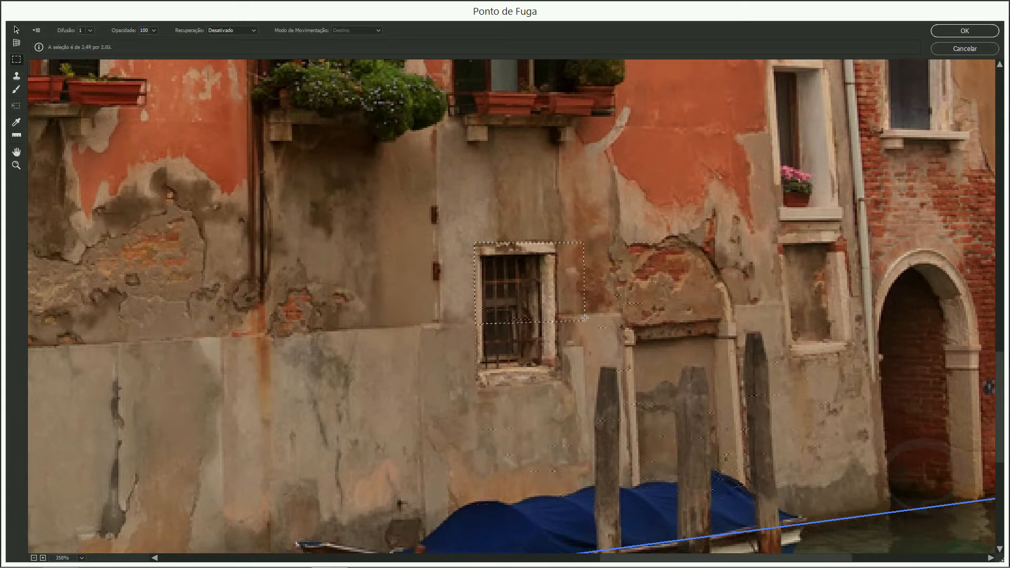
left_click_drag(677, 387, 556, 384)
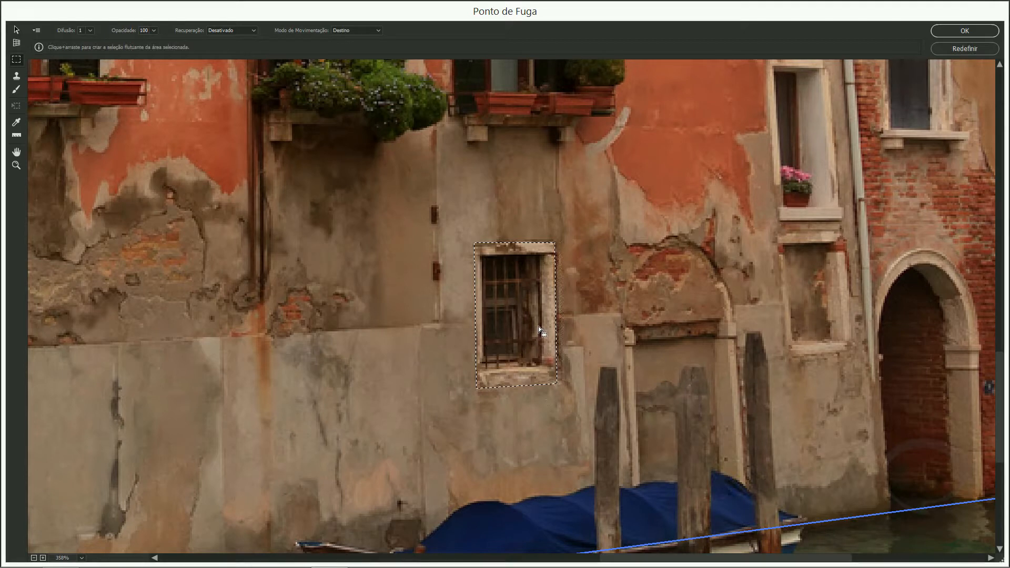
left_click_drag(539, 330, 205, 340)
Compare the copied barred window with the original at several magnifications, and undo the copy.
key("ctrl+minus")
key("ctrl+minus")
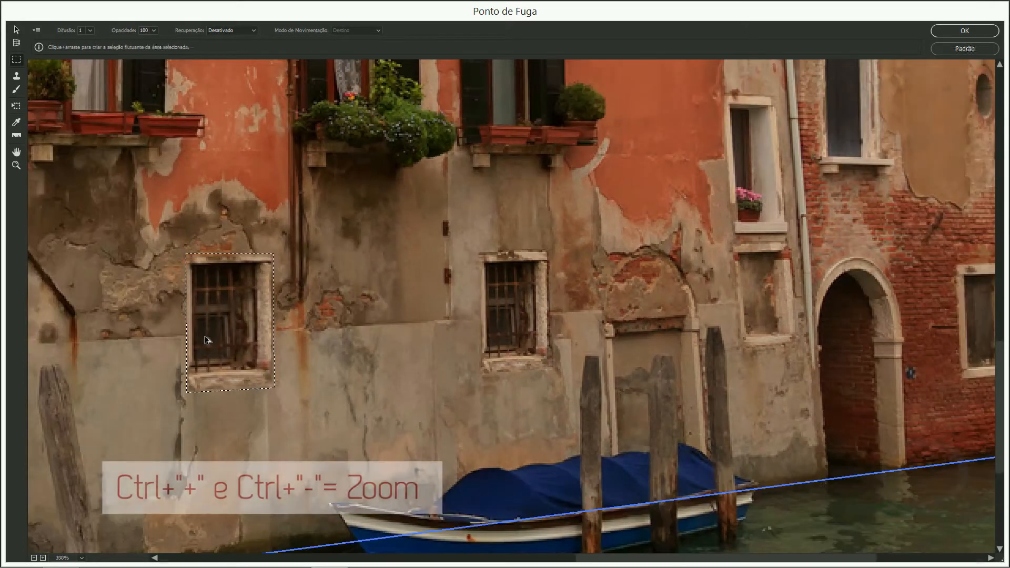
key("space")
mouse_move(332, 332)
left_mouse_down()
mouse_move(425, 331)
mouse_move(355, 324)
mouse_move(504, 310)
mouse_move(921, 298)
mouse_move(339, 330)
mouse_move(347, 333)
left_mouse_up()
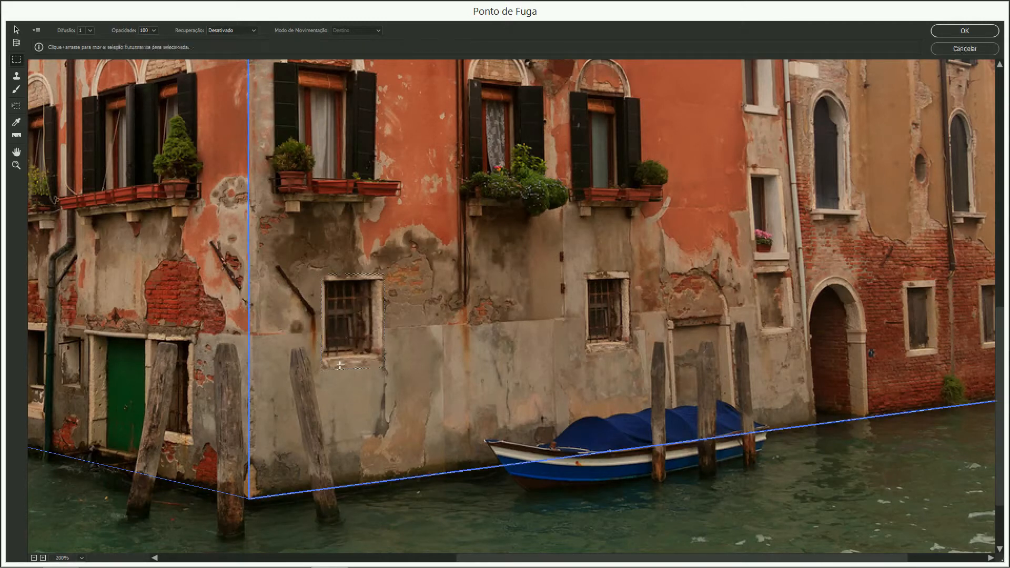
key("ctrl+minus")
key("z")
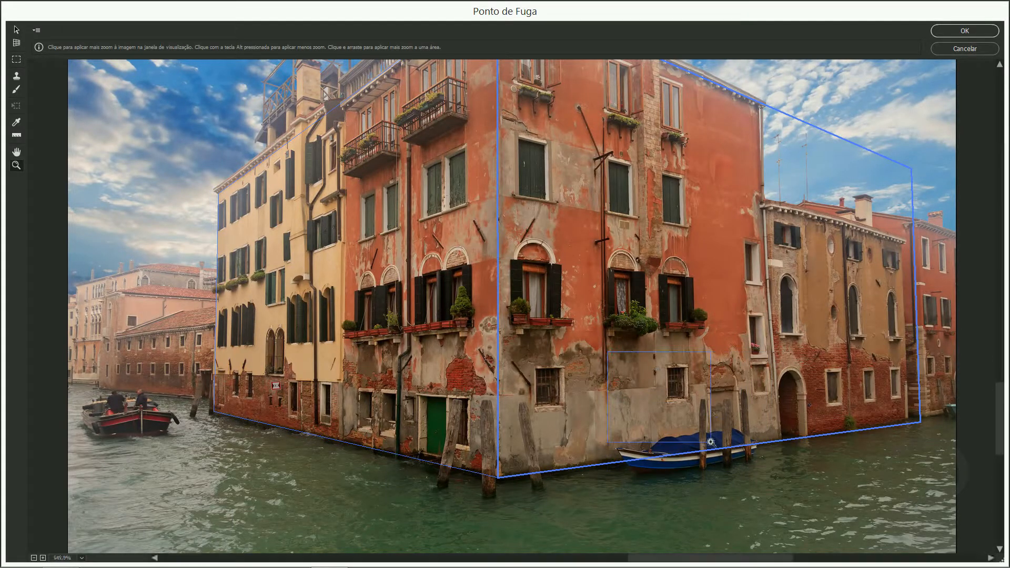
left_click_drag(711, 442, 711, 442)
key("ctrl+minus")
key("ctrl+minus")
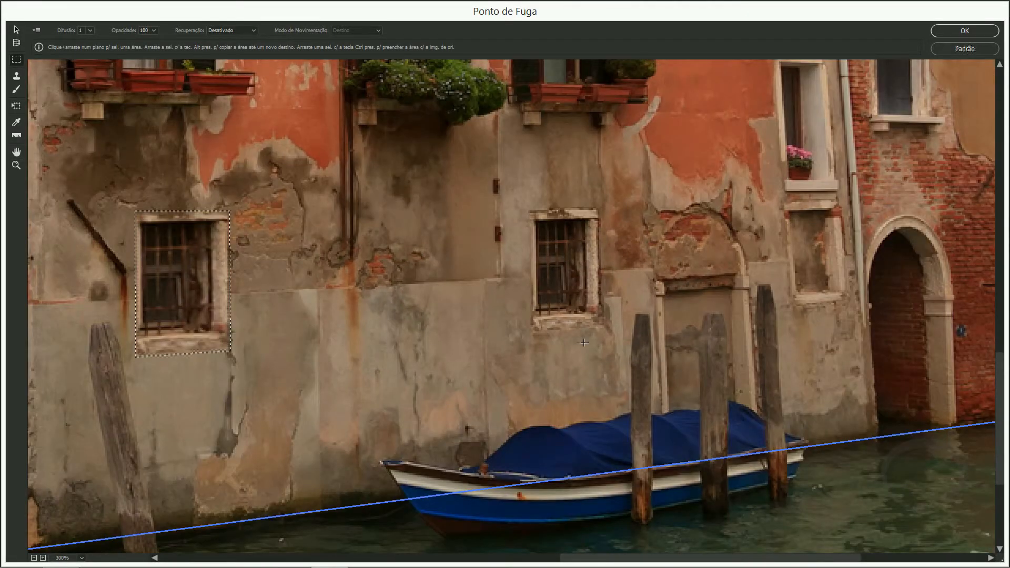
key("ctrl+z")
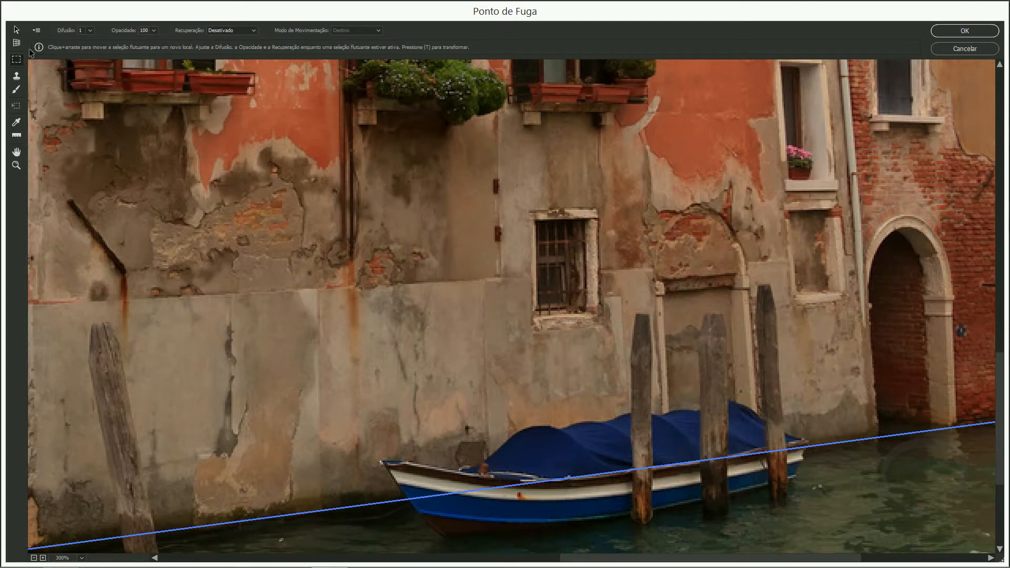
Select the barred window with a margin of surrounding wall and set the selection's healing to Ativar.
left_click_drag(505, 177, 532, 231)
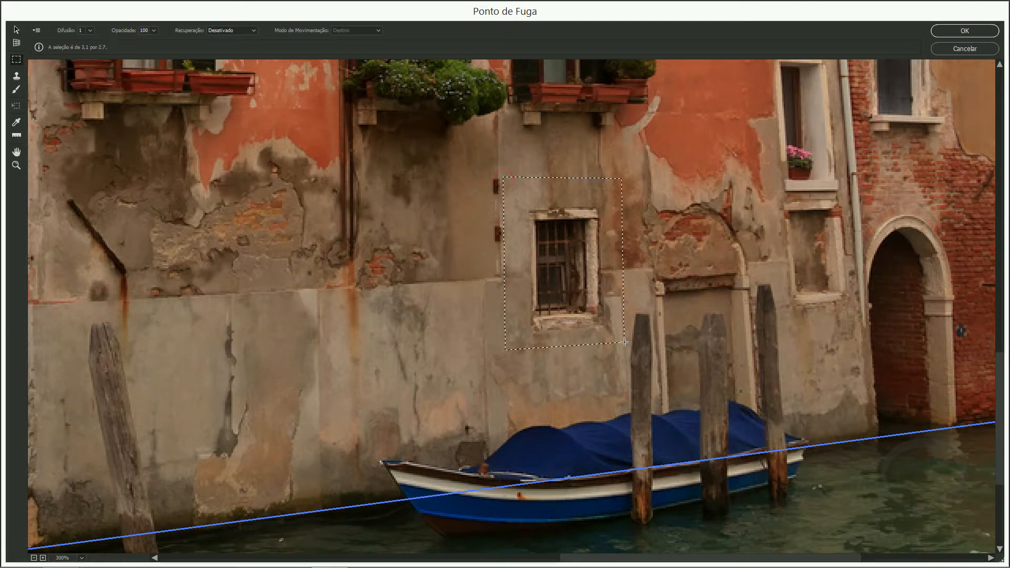
left_click_drag(627, 344, 627, 344)
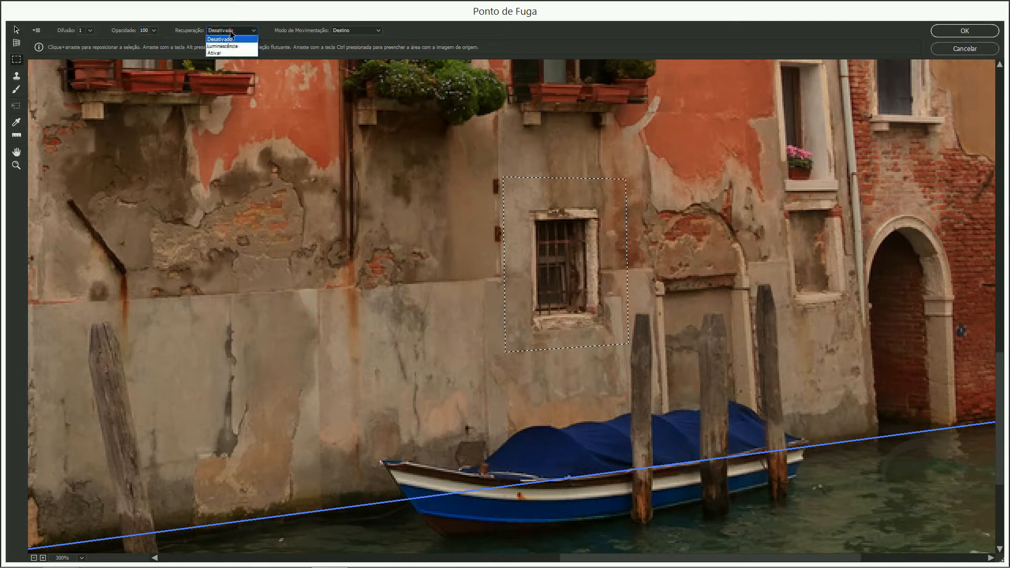
left_click(216, 52)
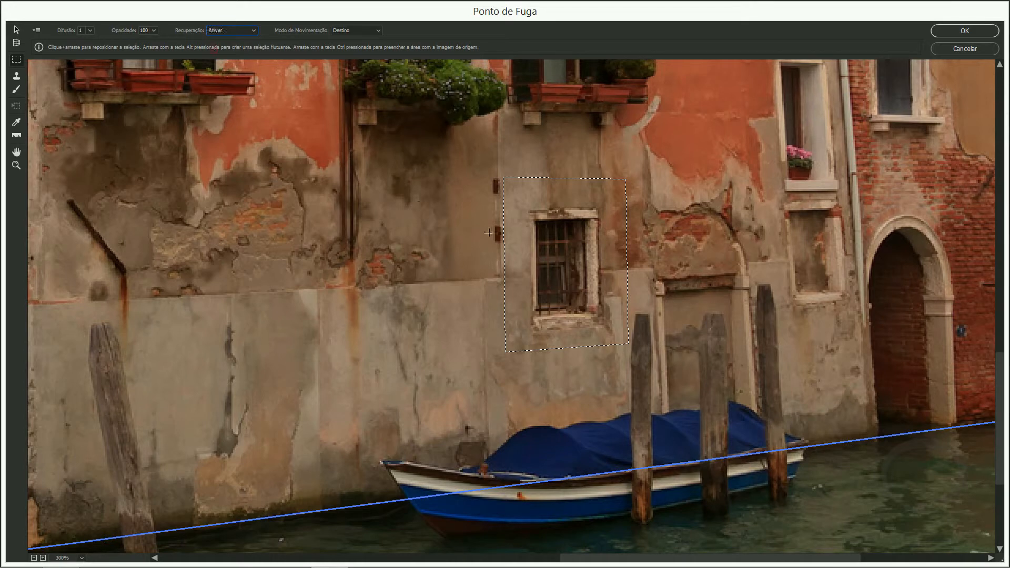
scroll(491, 232, "down", 1)
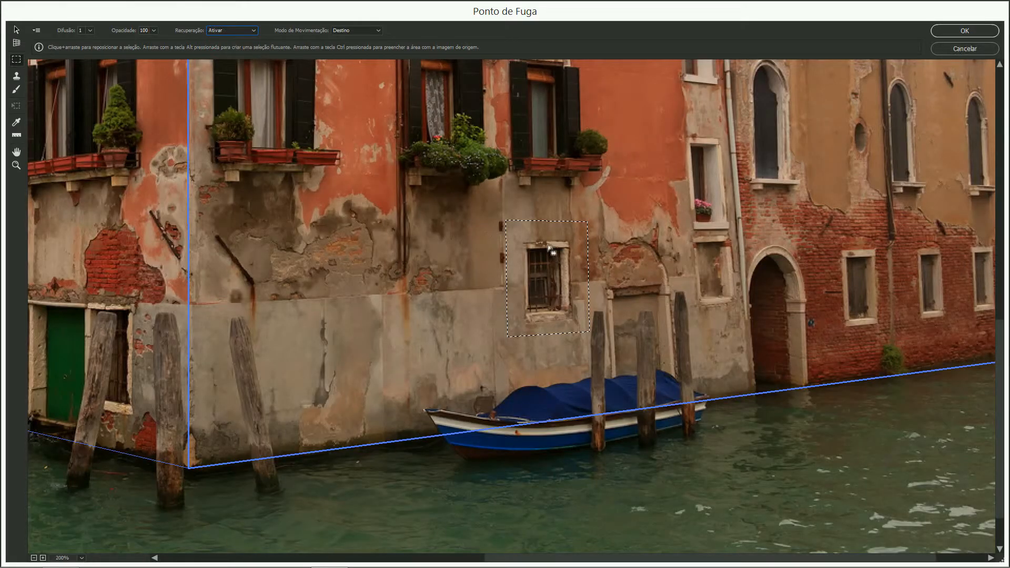
Try placing a healed copy of the window selection near the building corner, and undo it.
left_click_drag(552, 281, 305, 283)
key("ctrl+z")
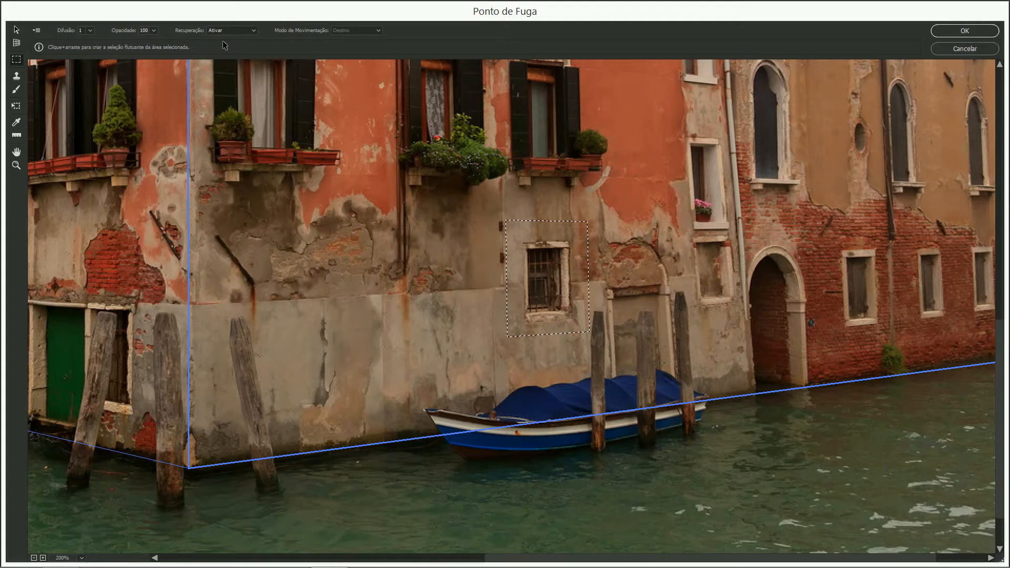
Place two healed copies of the barred window toward the building corner and retouch the wall between them with a 30-diameter Stamp.
left_click_drag(553, 340, 459, 343)
left_click_drag(469, 297, 332, 296)
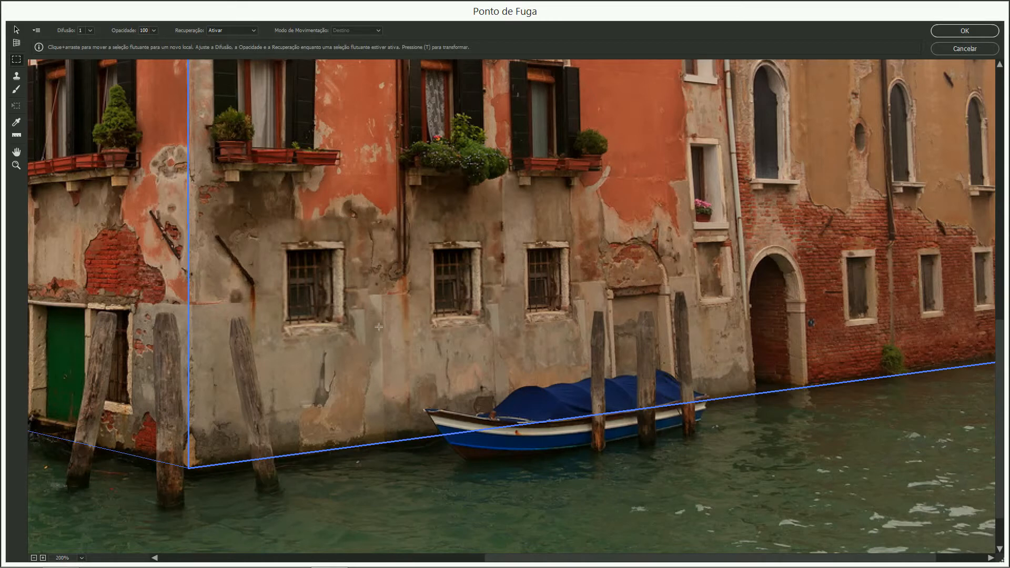
left_click(18, 78)
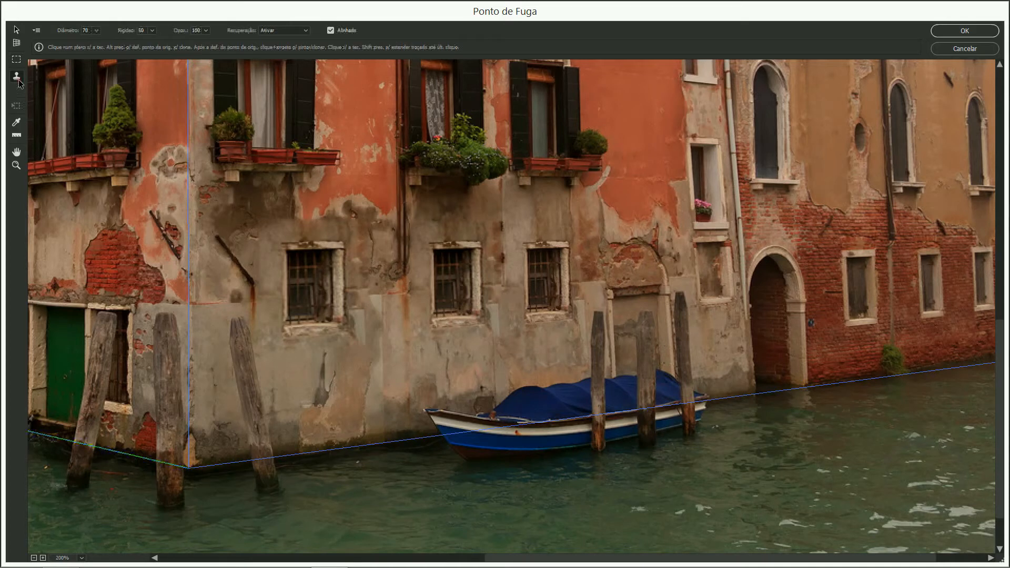
key("bracketleft")
key("bracketleft")
key("bracketleft")
key("bracketleft")
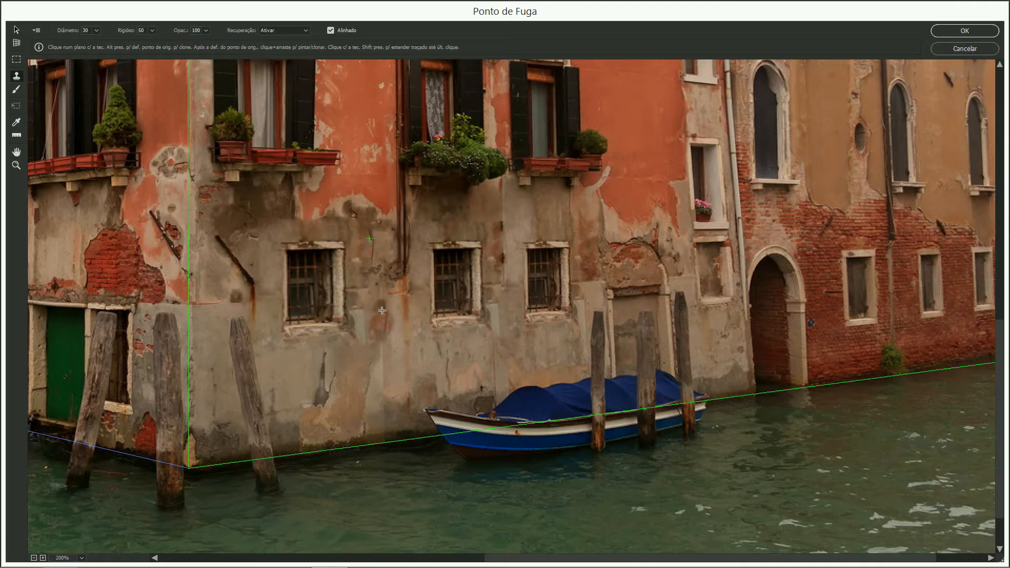
left_click(381, 334)
left_click(414, 318)
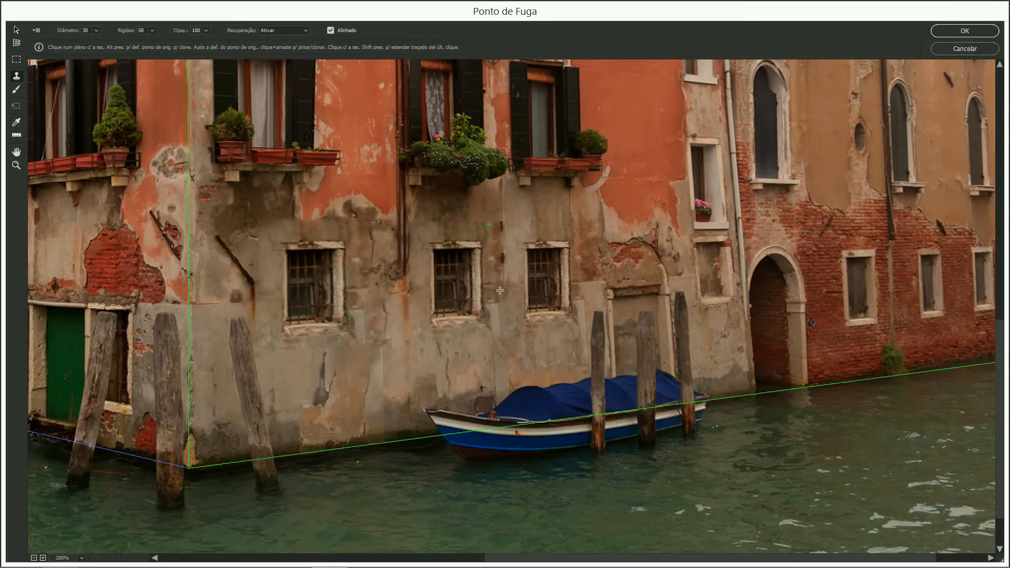
Select the open top-floor window nearest the building corner together with the shuttered window below it, including some surrounding wall.
key("space")
left_click_drag(589, 212, 589, 431)
left_click_drag(508, 307, 593, 457)
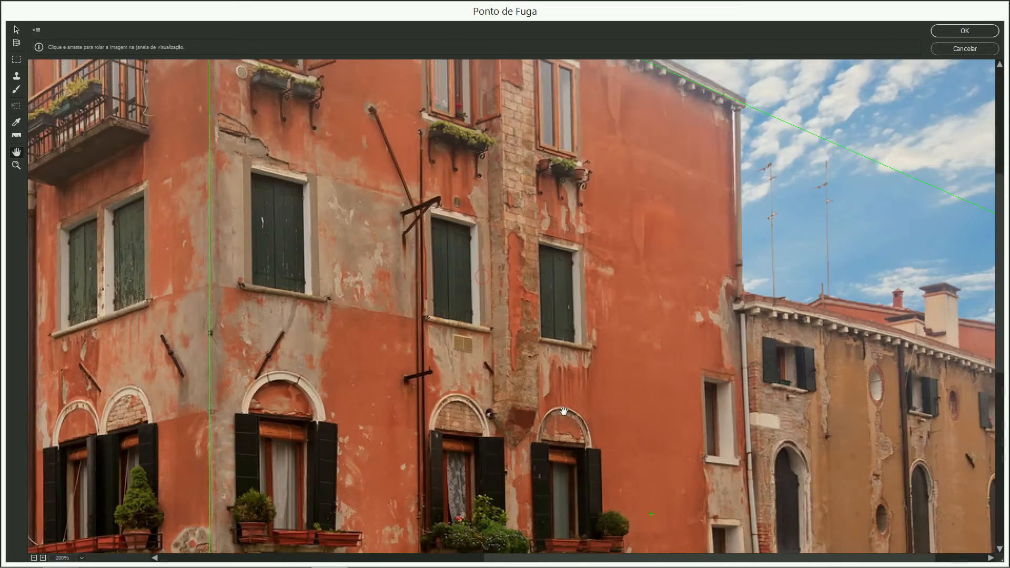
left_click_drag(416, 265, 479, 352)
key("space")
left_click_drag(424, 253, 429, 308)
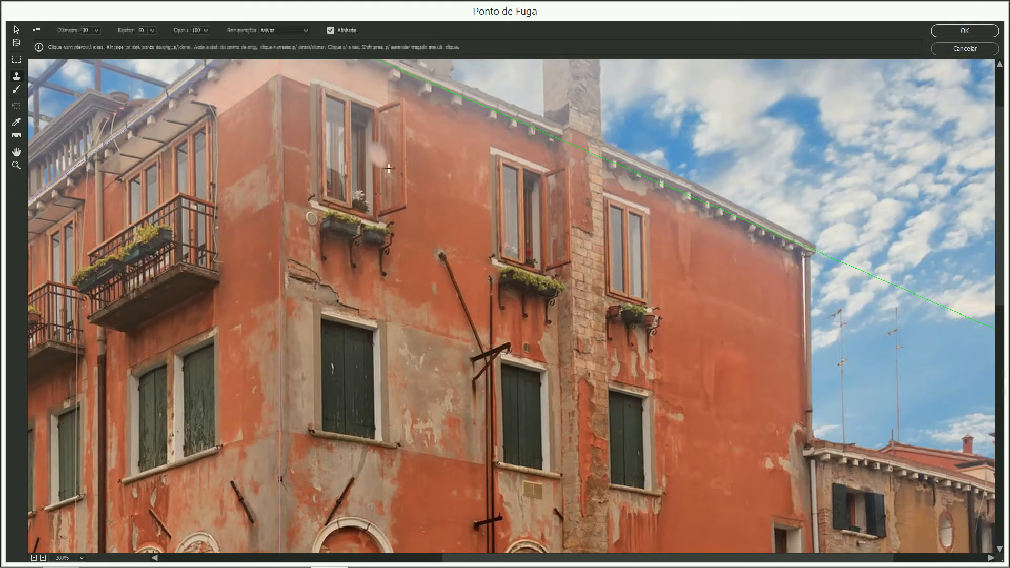
key("ctrl+minus")
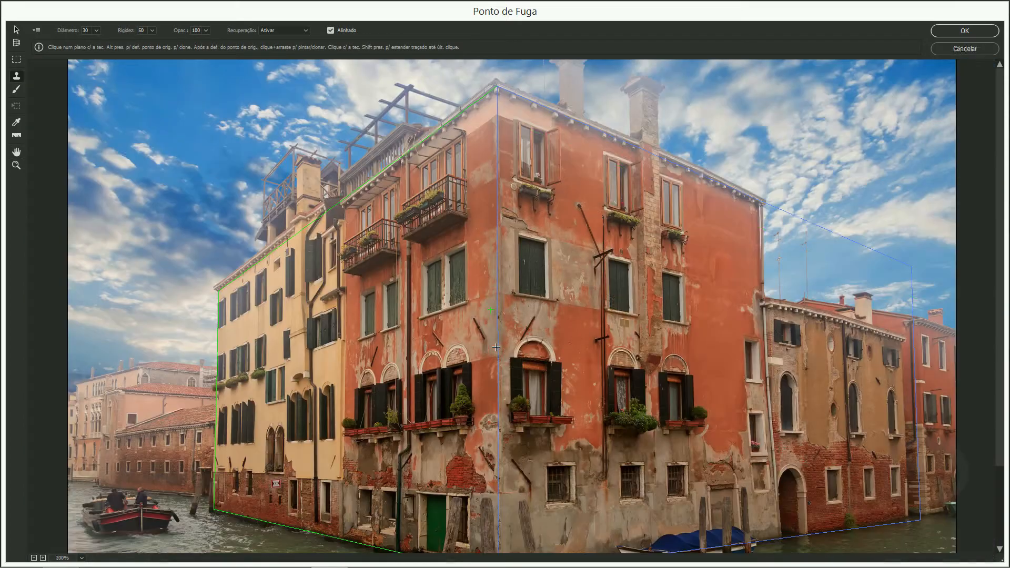
left_click(16, 59)
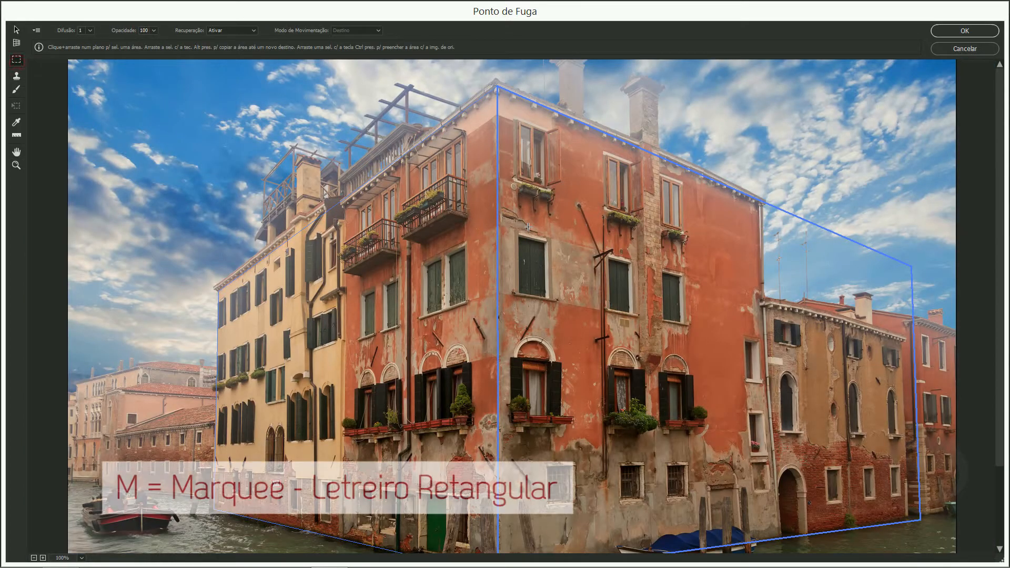
key("ctrl+plus")
key("space")
left_click_drag(529, 248, 490, 400)
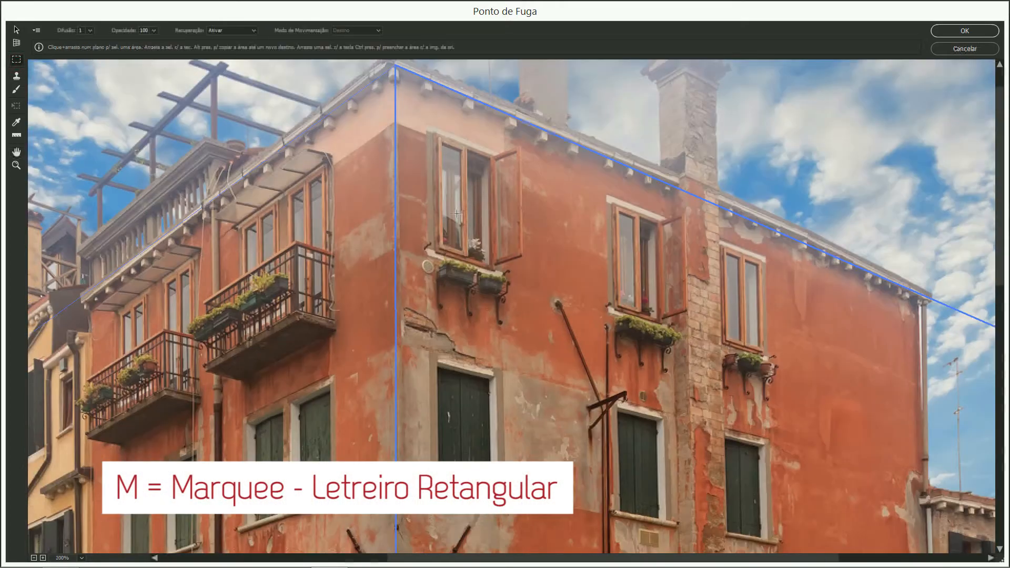
left_click(521, 142)
left_click_drag(426, 374, 416, 494)
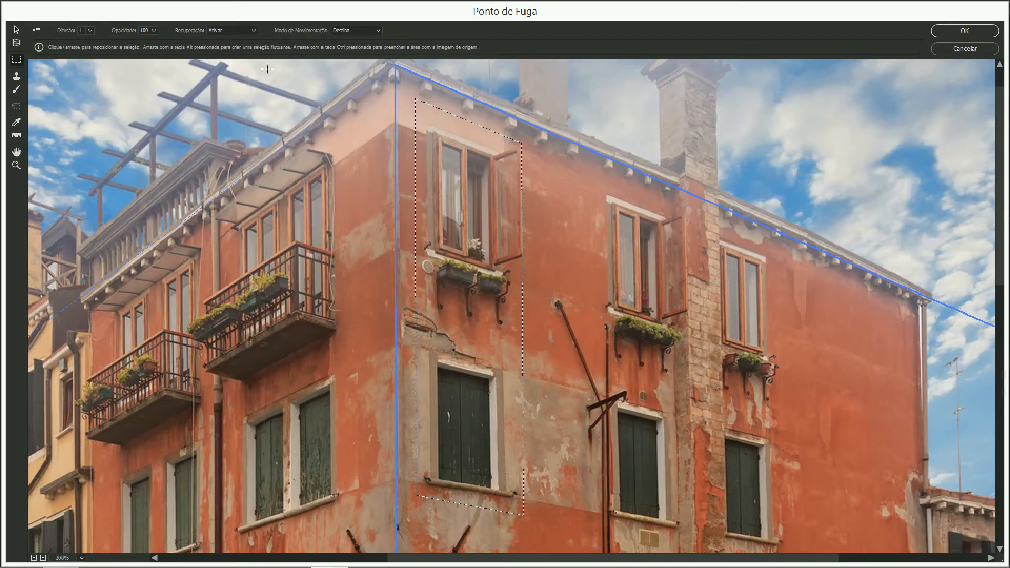
Copy the selected window pair onto the blank wall near the facade's far edge and set its healing to Desativado.
left_click(215, 32)
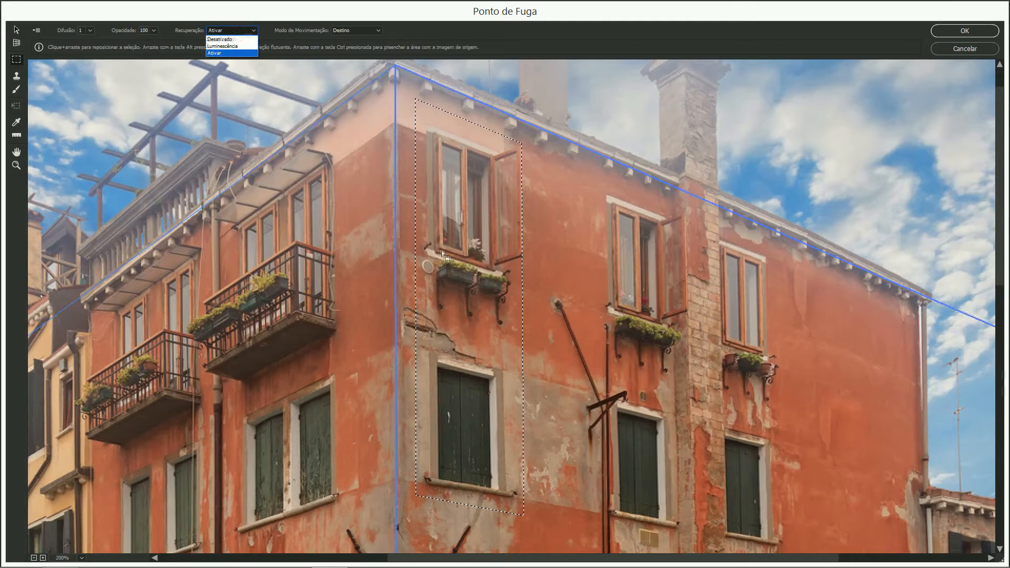
left_click(221, 52)
left_click_drag(445, 218, 817, 323)
key("space")
left_click_drag(772, 348, 717, 311)
left_click(237, 31)
left_click(229, 45)
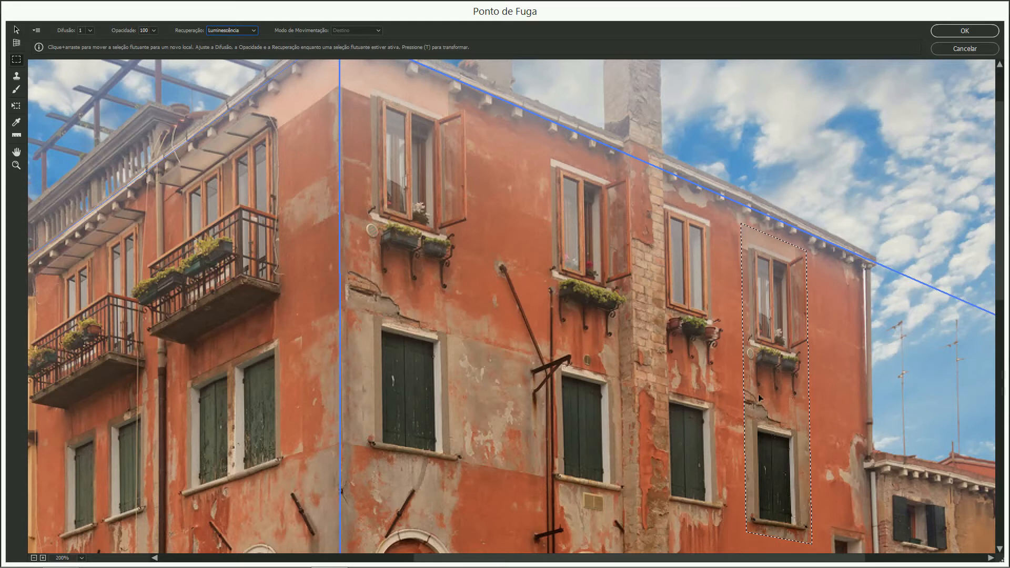
left_click(231, 30)
left_click(230, 42)
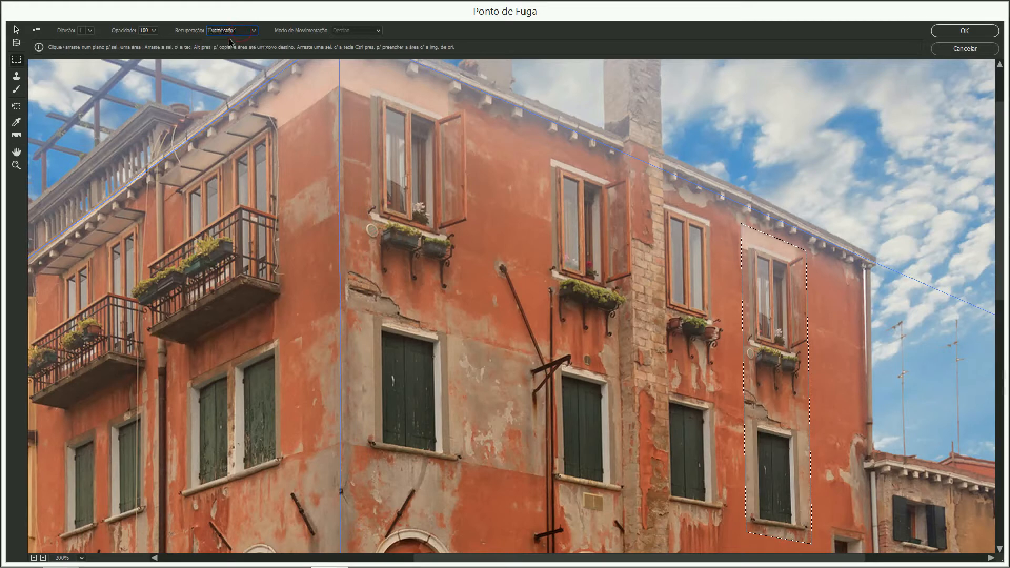
Try transforming the floating window pair around its lower corner, and undo the change.
left_click_drag(771, 450, 629, 340)
key("space")
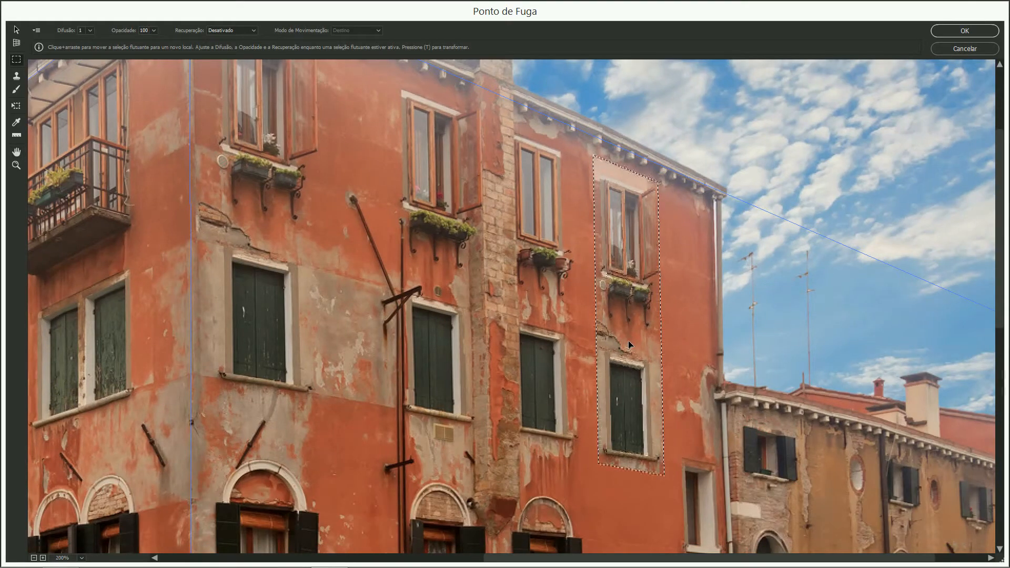
key("space")
left_click_drag(641, 400, 573, 326)
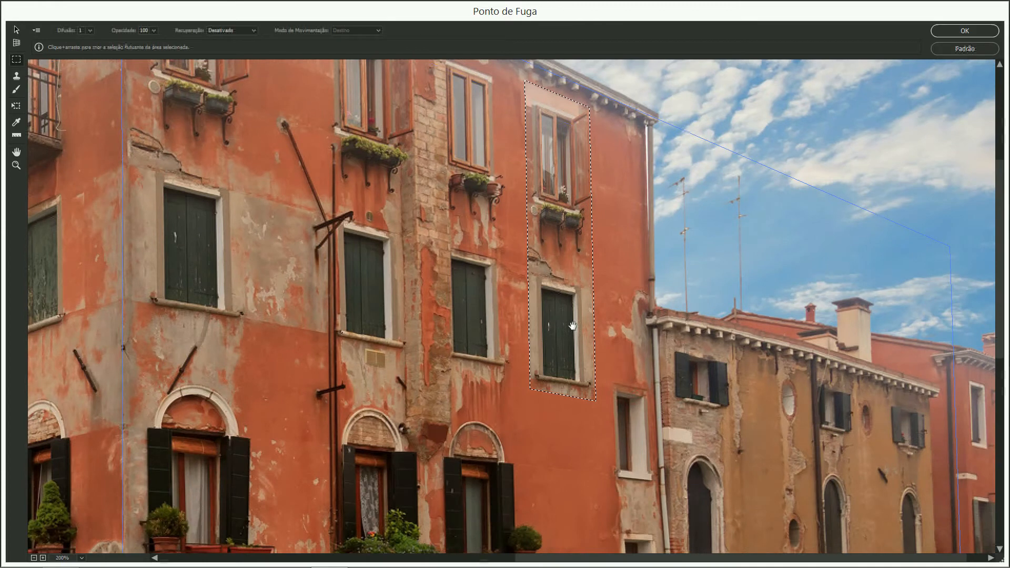
key("t")
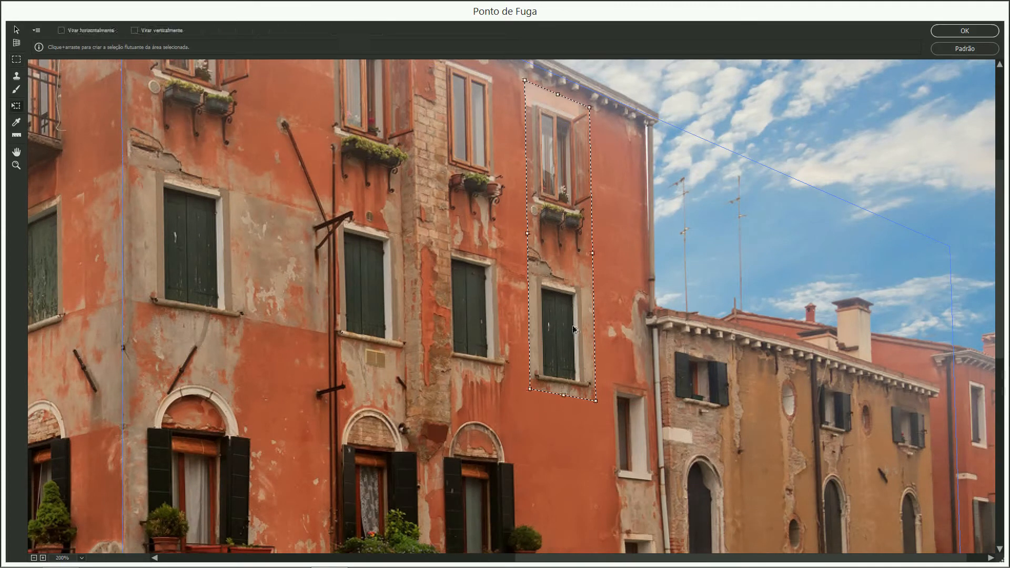
left_click_drag(609, 408, 605, 421)
key("ctrl+z")
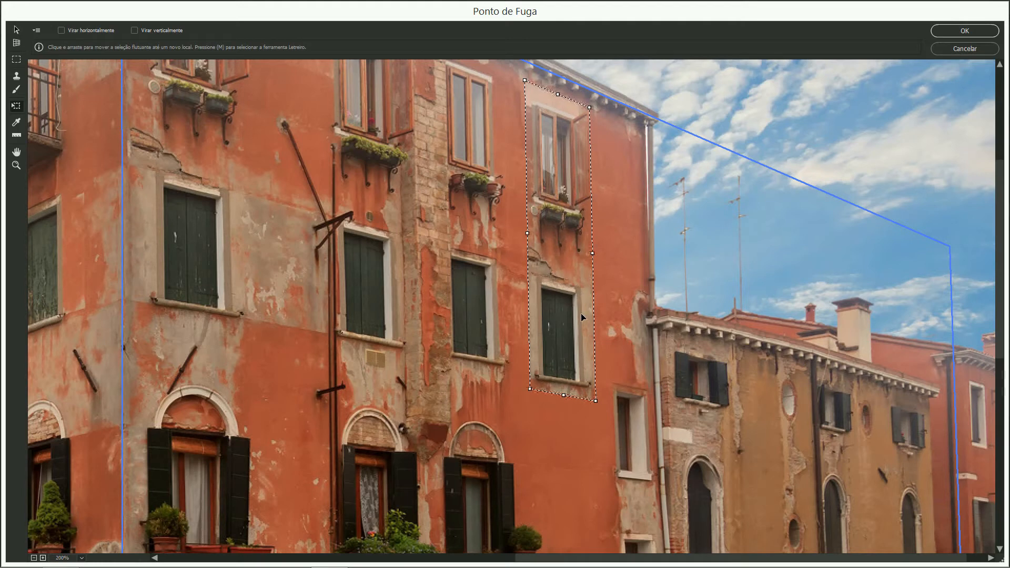
Examine the perspective plane's grid where it extends over the ochre building, particularly along its far edge.
left_click(16, 30)
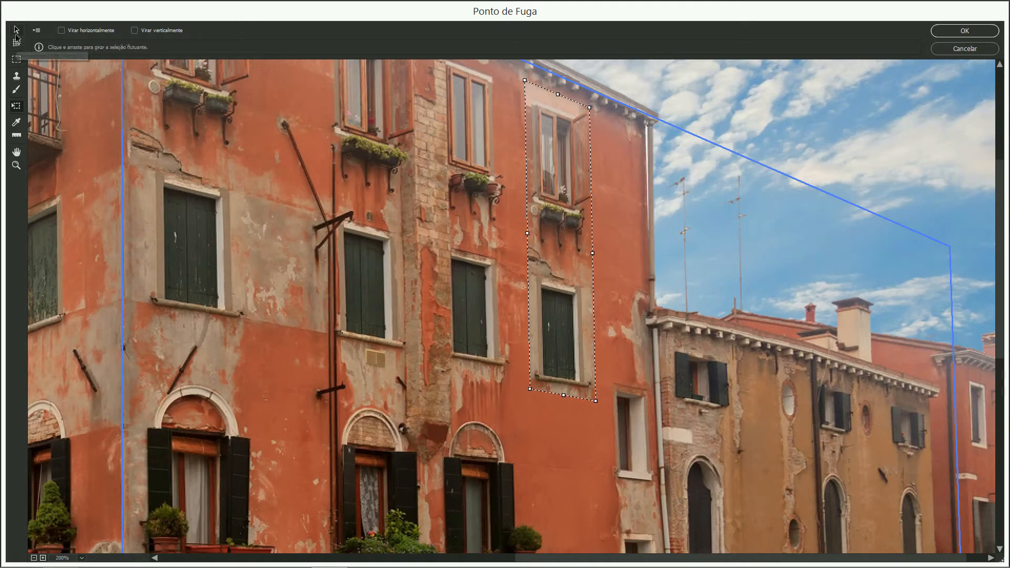
key("h")
left_click_drag(564, 375, 425, 187)
key("v")
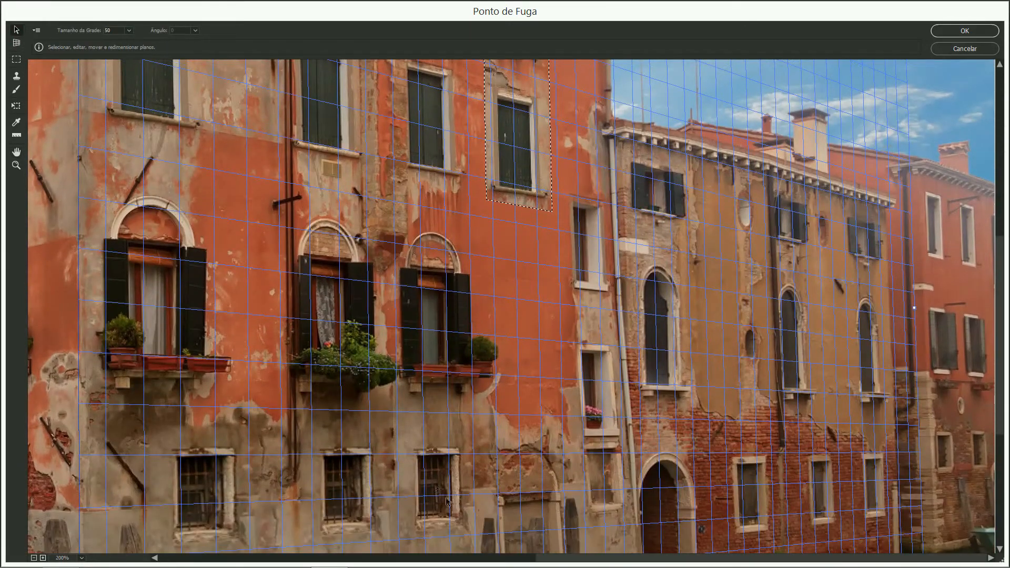
key("space")
left_click_drag(750, 360, 749, 380)
key("z")
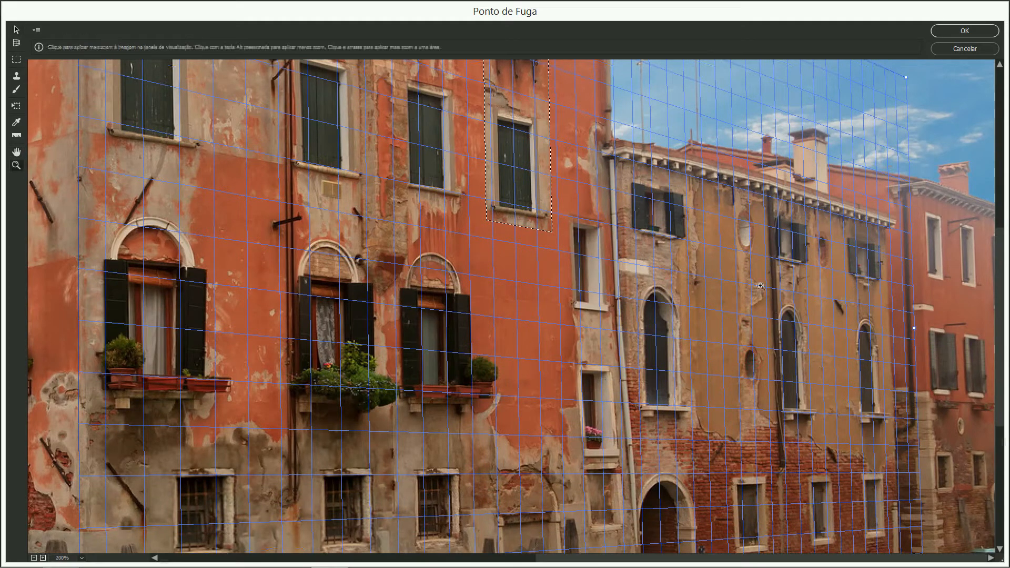
left_click_drag(841, 365, 894, 430)
key("space")
left_click_drag(758, 369, 707, 338)
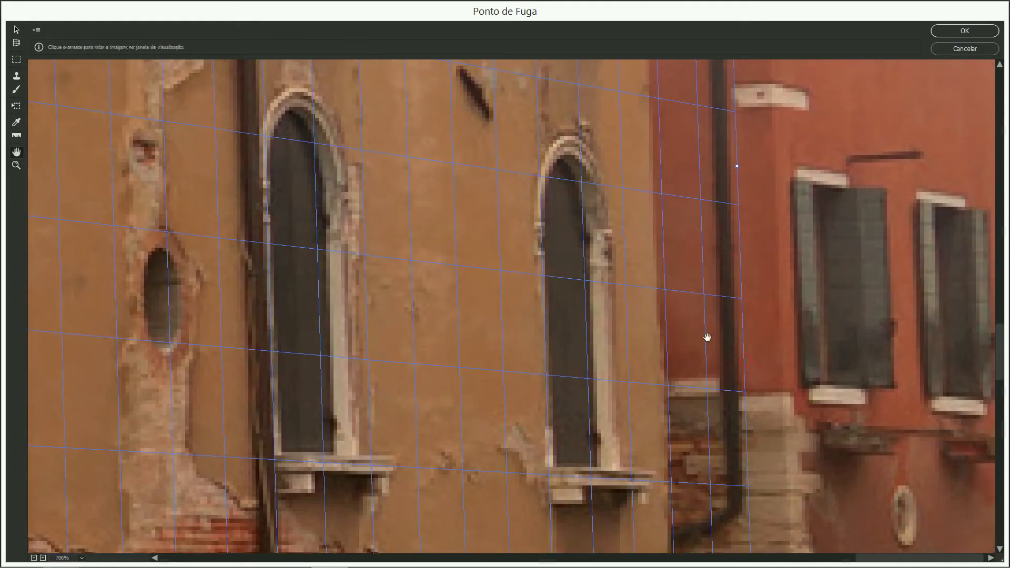
left_click(666, 310, "alt")
left_click(666, 309, "alt")
left_click(667, 309, "alt")
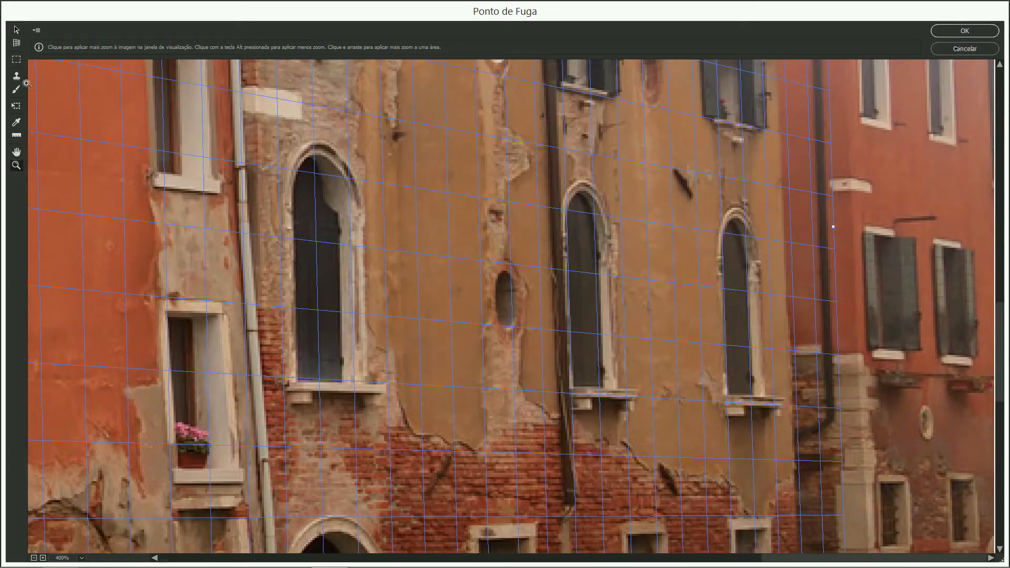
Copy the farthest arched window of the ochre building into the gap before it, with healing set to Luminescência.
left_click(17, 59)
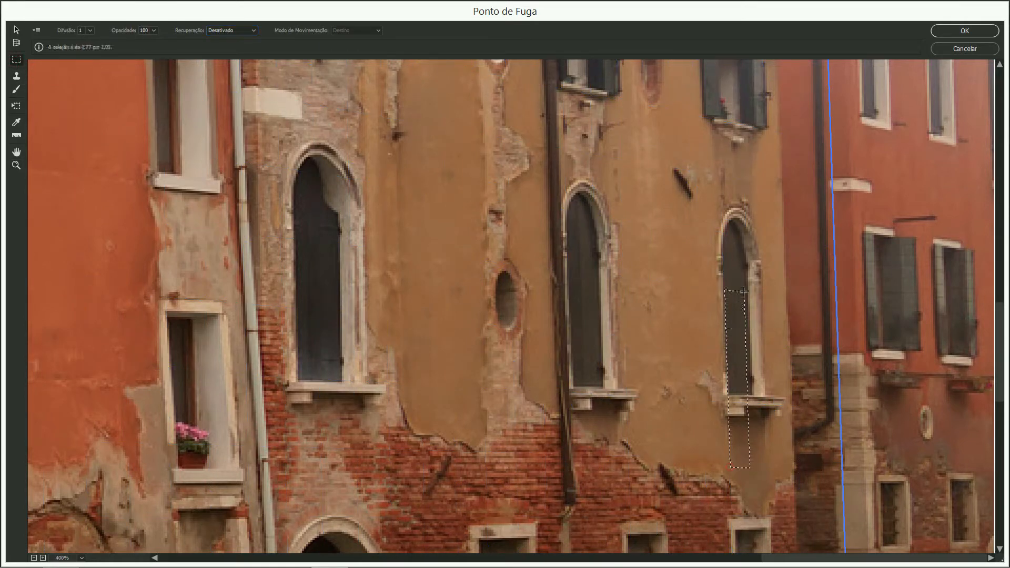
left_click_drag(761, 211, 761, 211)
left_click(727, 462)
left_click_drag(776, 203, 789, 472)
left_click_drag(753, 358, 680, 336)
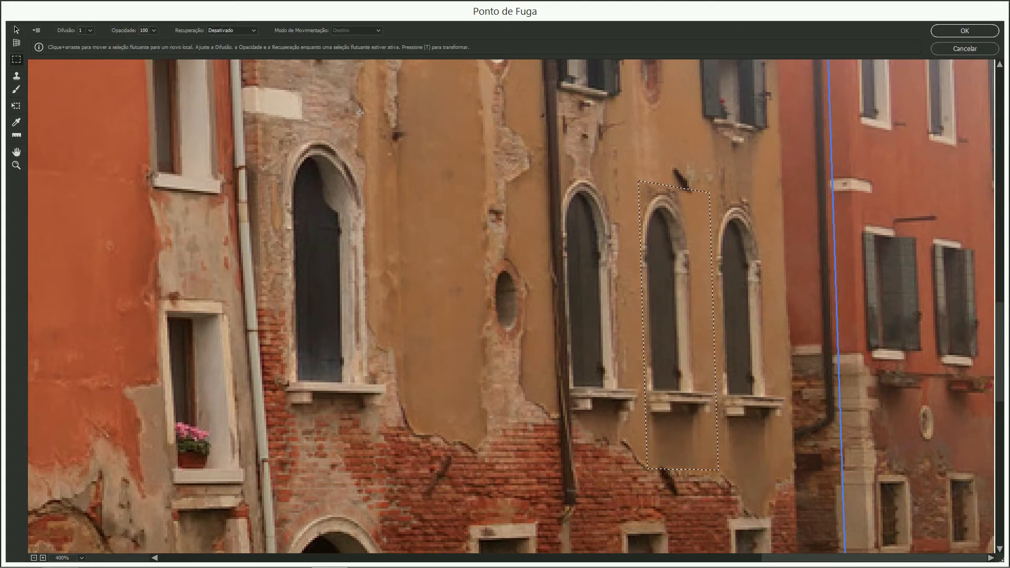
left_click(232, 30)
left_click(220, 46)
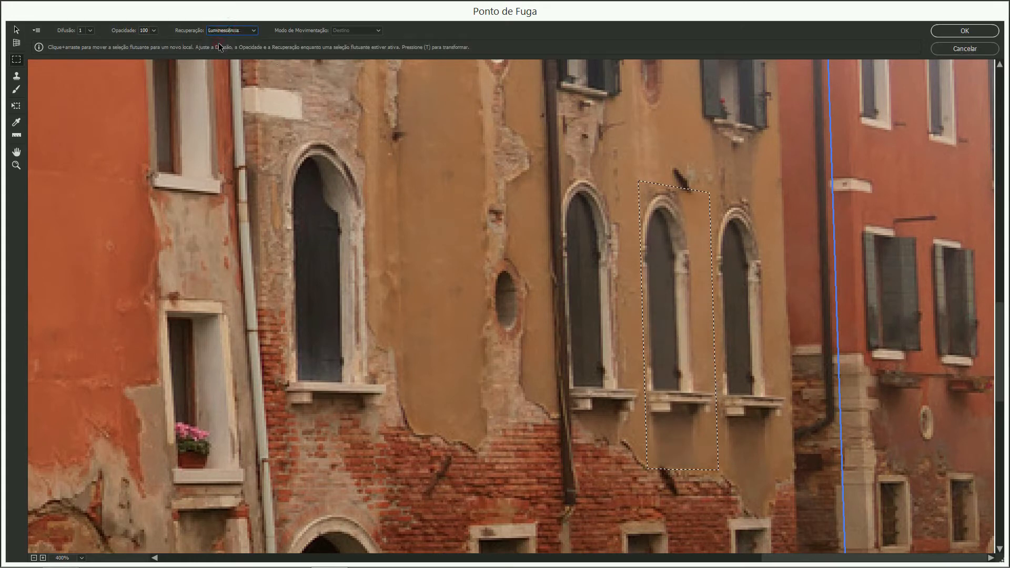
left_click(535, 345)
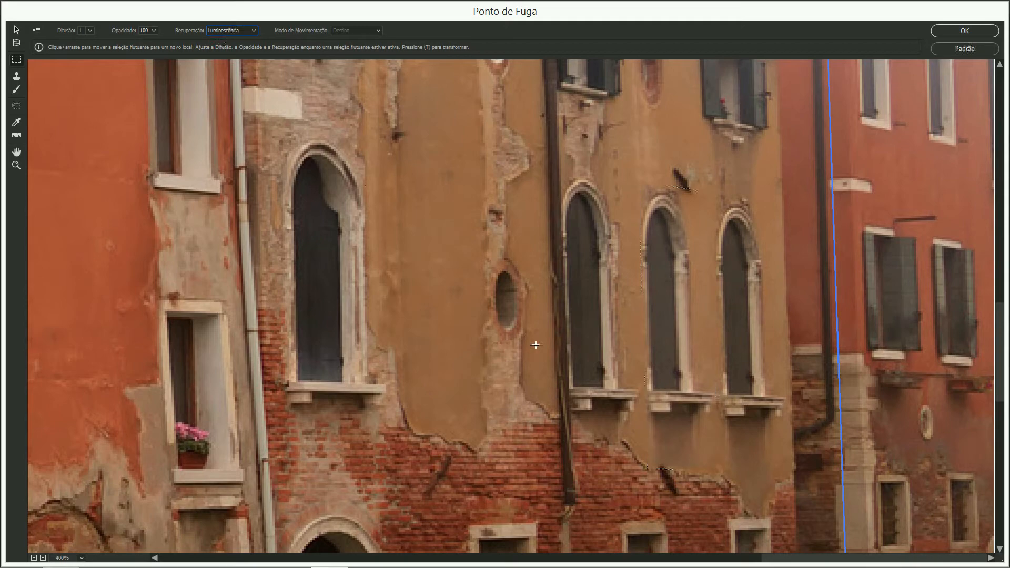
Duplicate the small window with pink flowers onto the wall beside it and set the copy's healing to Luminescência.
key("ctrl+0")
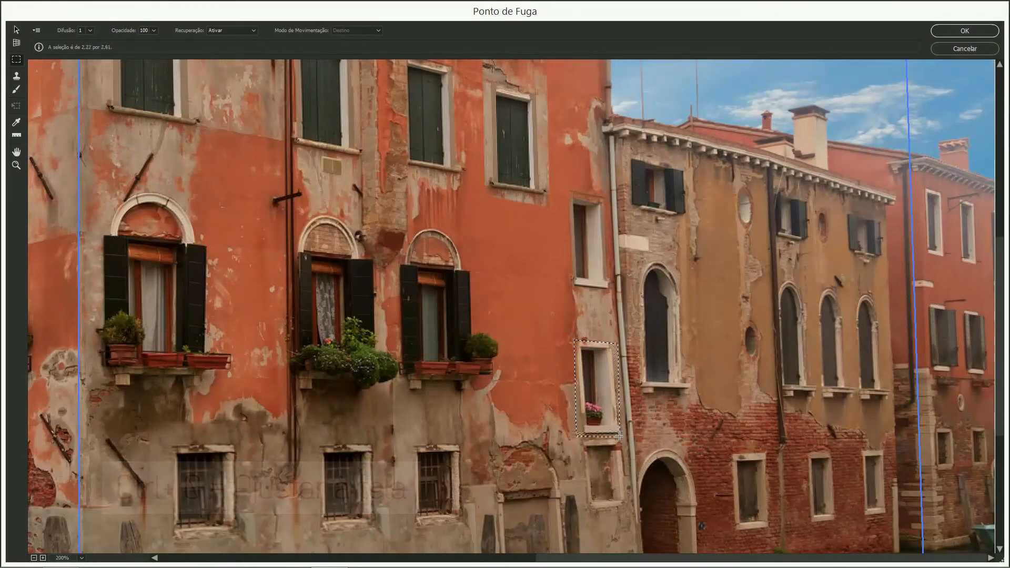
left_click_drag(619, 436, 554, 434)
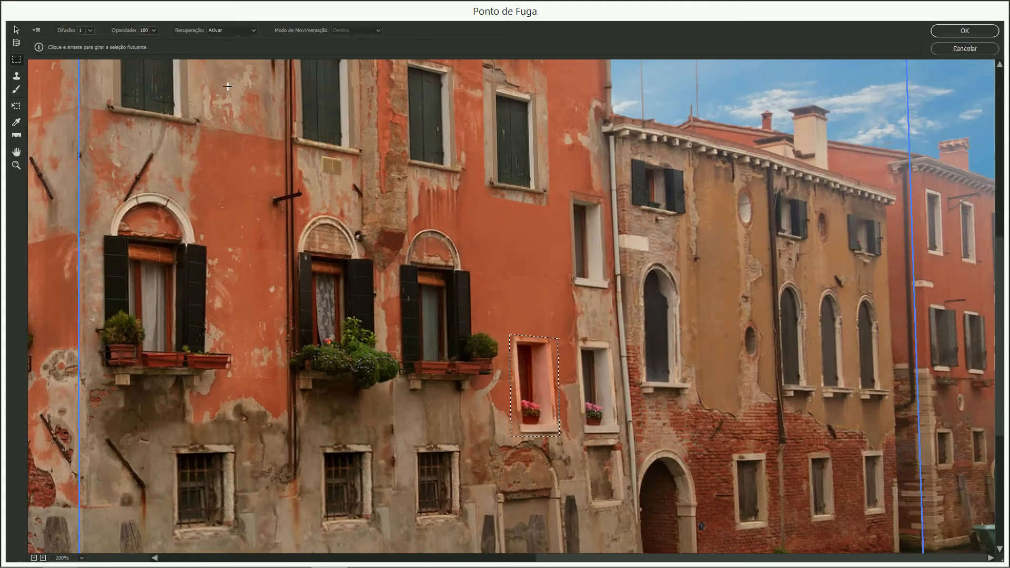
left_click(230, 35)
left_click(229, 51)
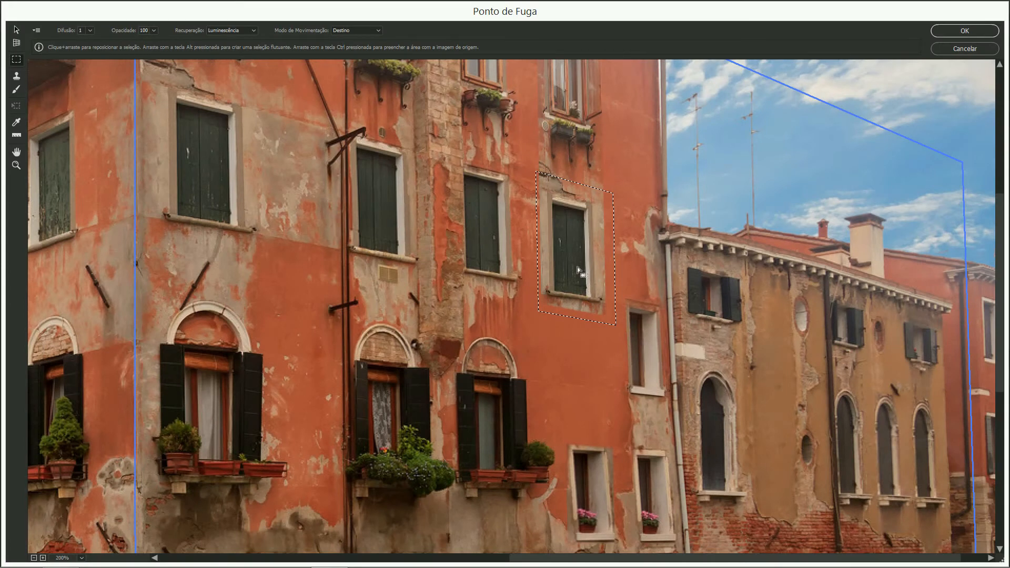
Cover the copied shuttered window with plain wall sampled from below it and patch the surrounding wall from nearby plaster.
left_click_drag(575, 253, 581, 370)
key("ctrl+d")
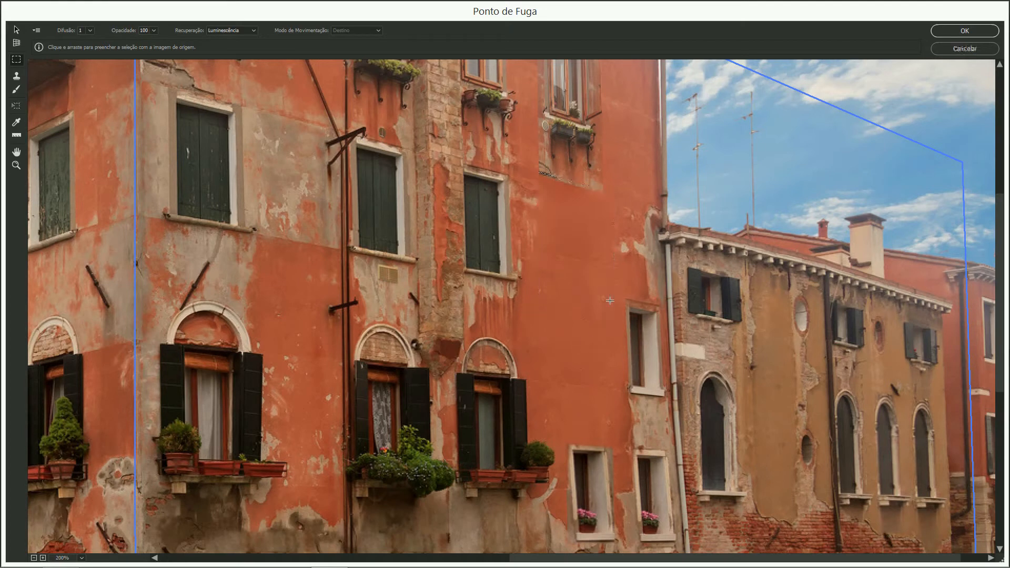
left_click_drag(579, 314, 625, 343)
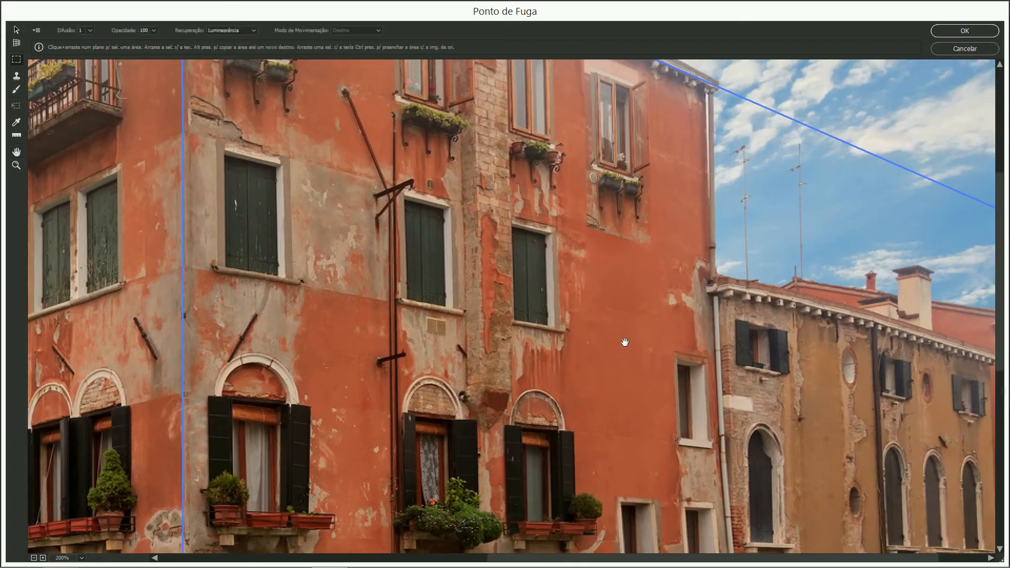
left_click_drag(663, 285, 665, 289)
left_click_drag(682, 326, 635, 313)
key("ctrl+d")
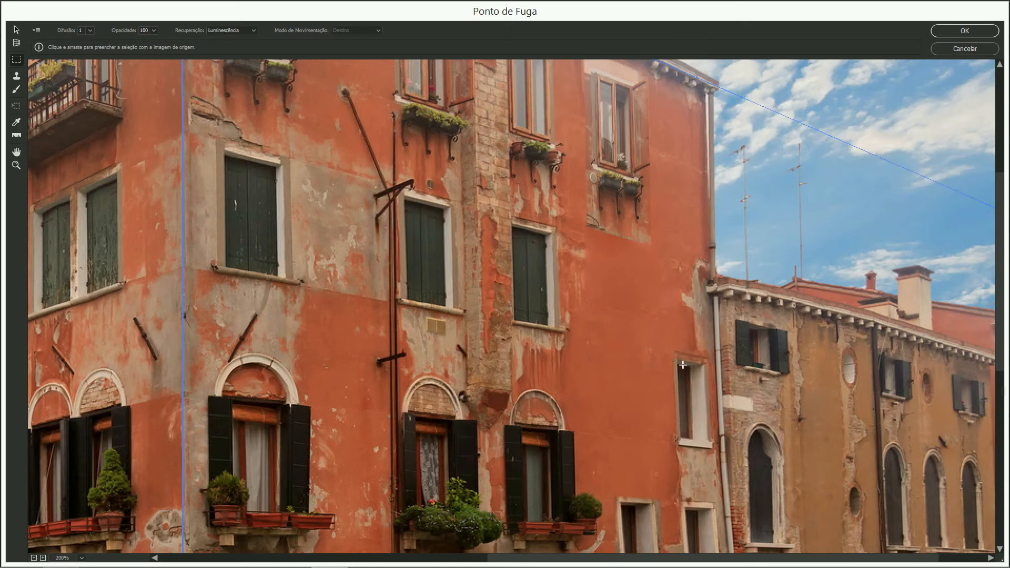
left_click_drag(630, 316, 608, 413)
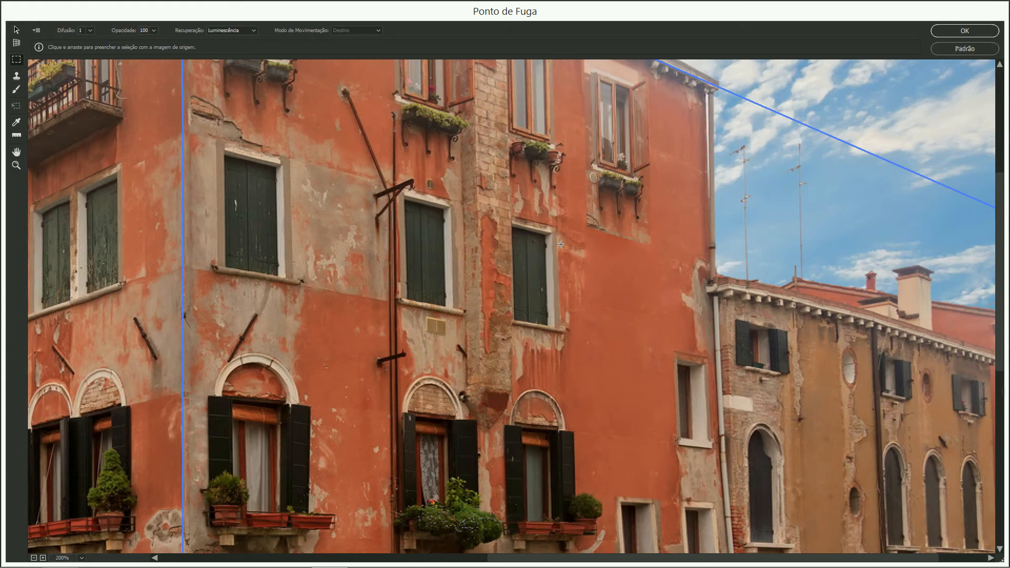
Hide the perspective plane outlines, check the whole image, and apply the Vanishing Point edits.
key("ctrl+0")
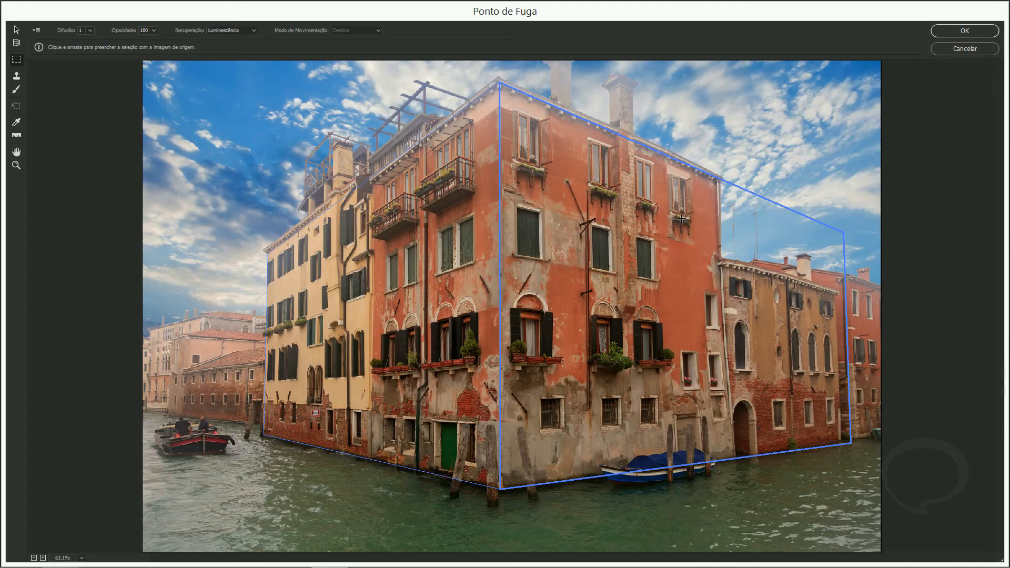
key("ctrl+h")
key("Return")
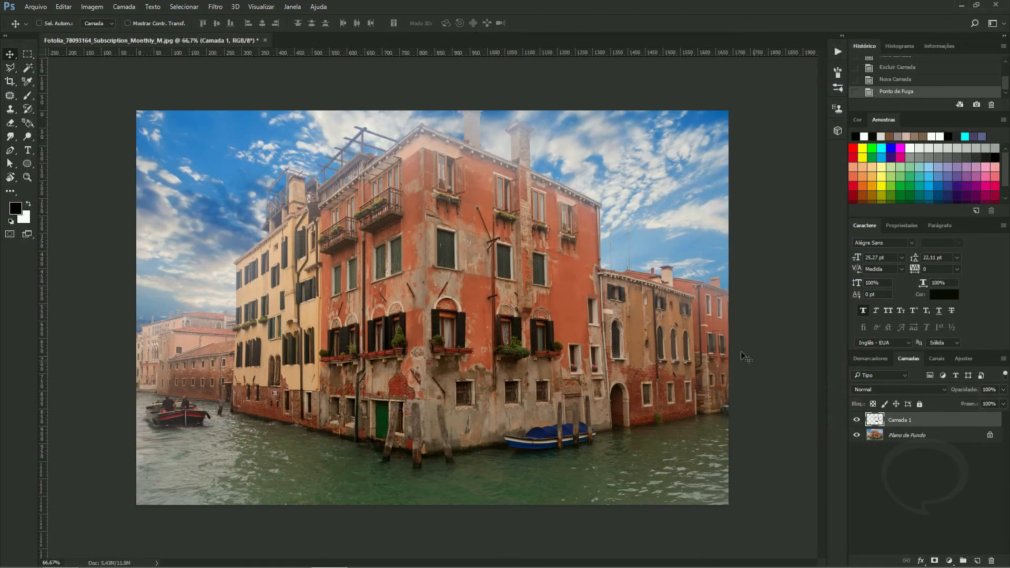
Invert the colors of Camada 1 to locate the retouched patches on the facades, and restore the original colors.
key("ctrl+i")
key("ctrl+i")
key("ctrl+i")
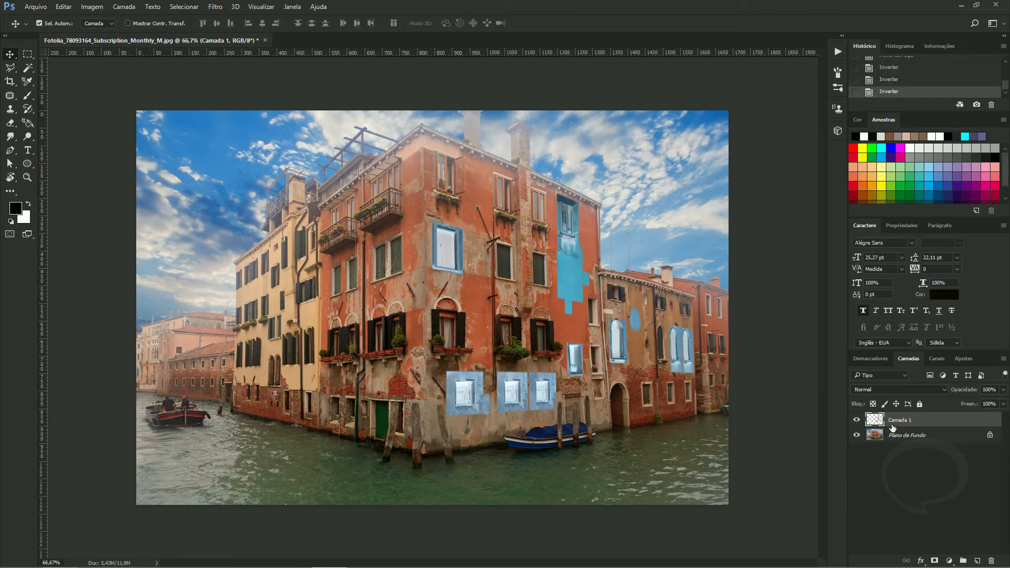
key("ctrl+i")
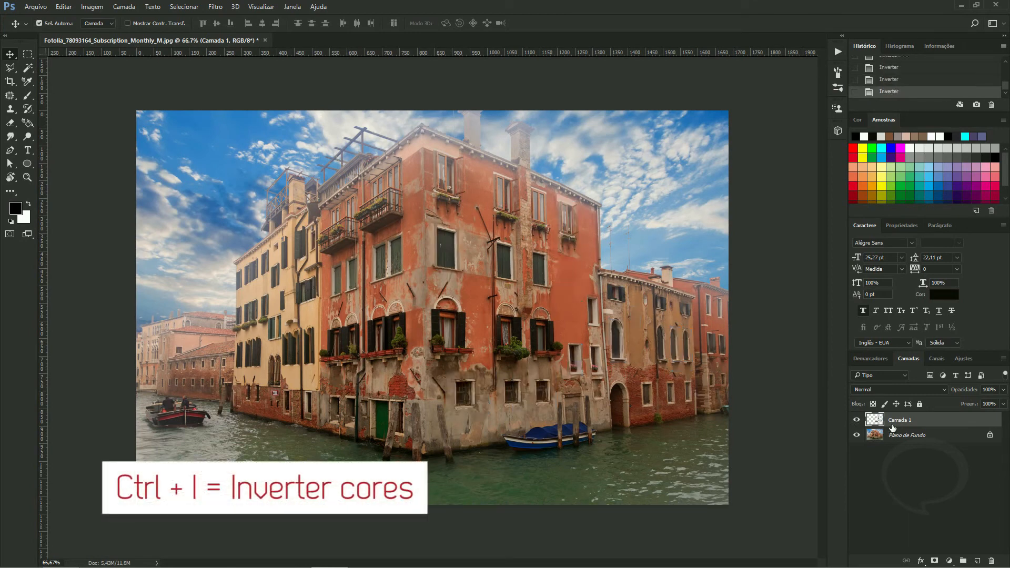
Soften the hard lower edge of the wall patch under the upper shuttered window with a 25 px Eraser at 0% hardness.
key("z")
left_click_drag(552, 180, 644, 308)
left_click_drag(644, 308, 379, 187)
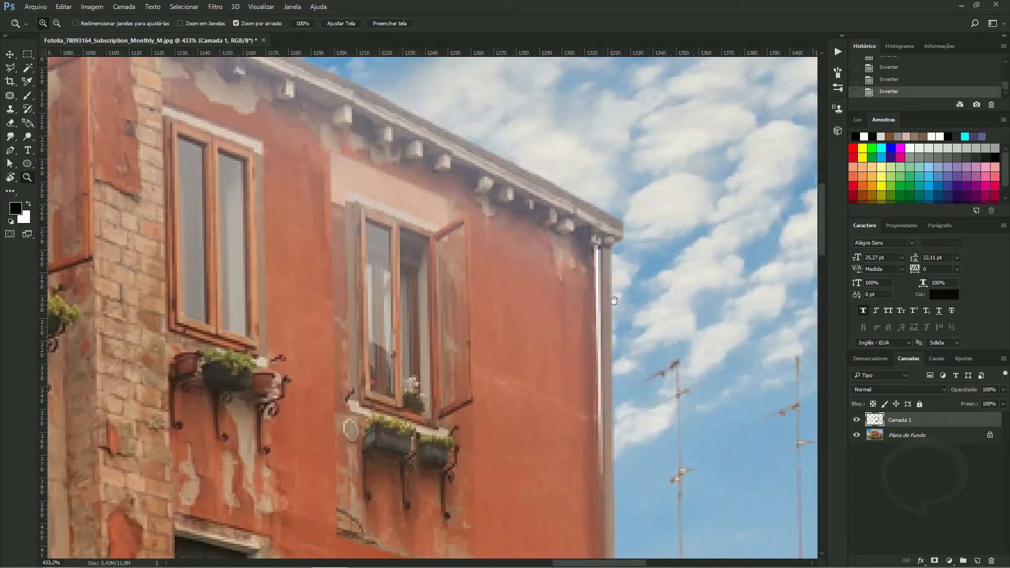
left_click_drag(614, 300, 669, 213)
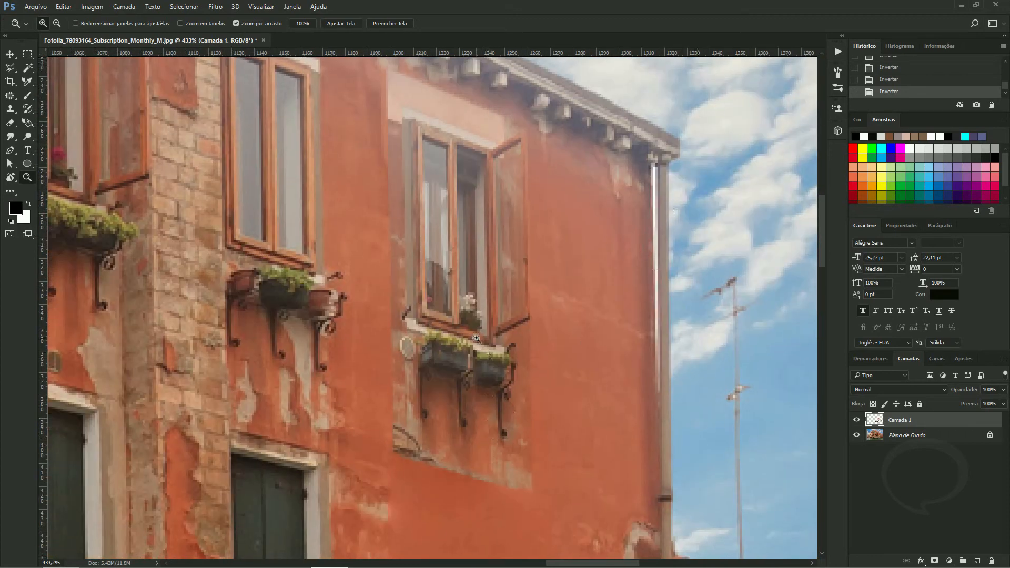
key("e")
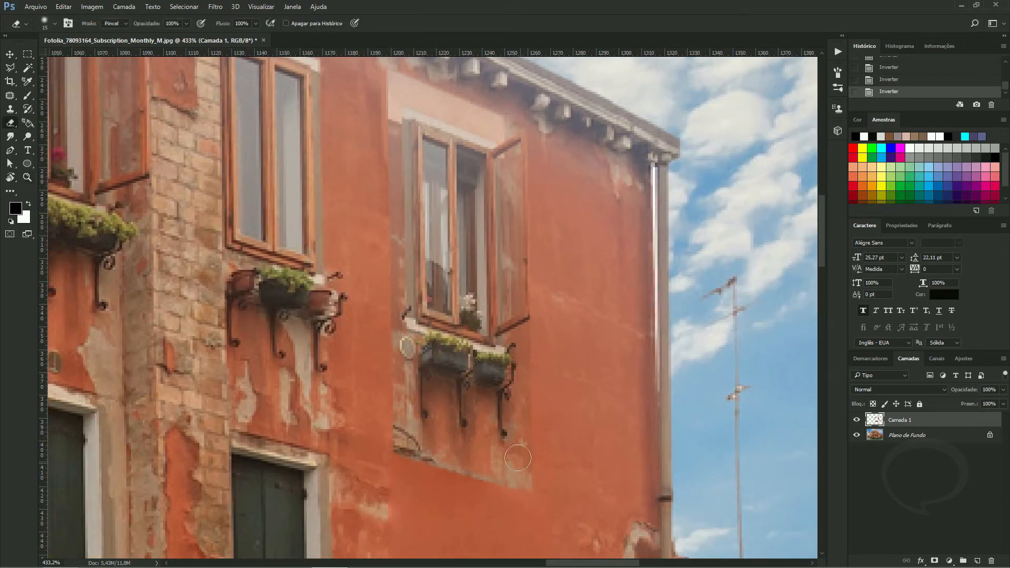
key("bracketright")
left_click_drag(548, 442, 610, 352)
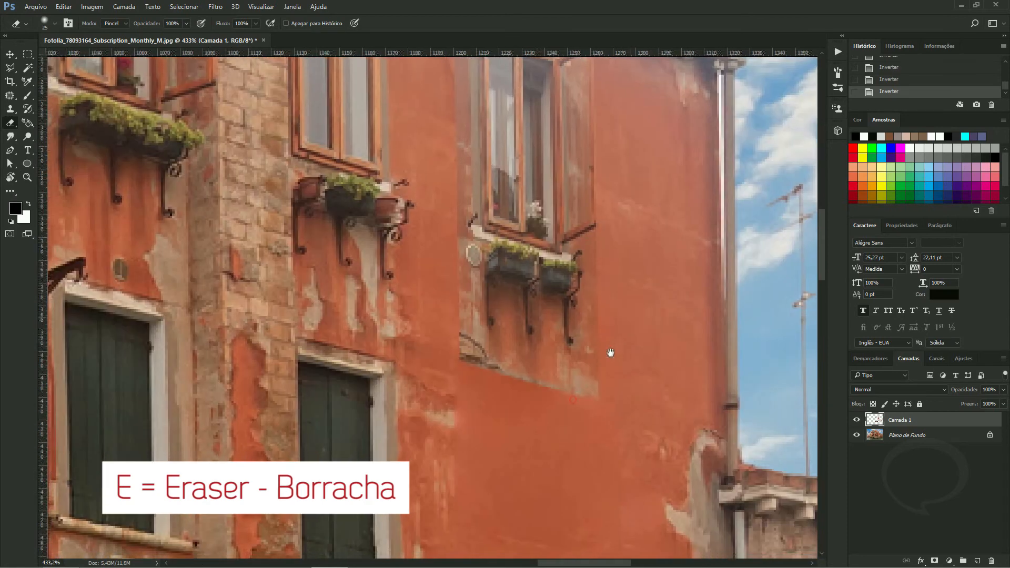
right_click(583, 402)
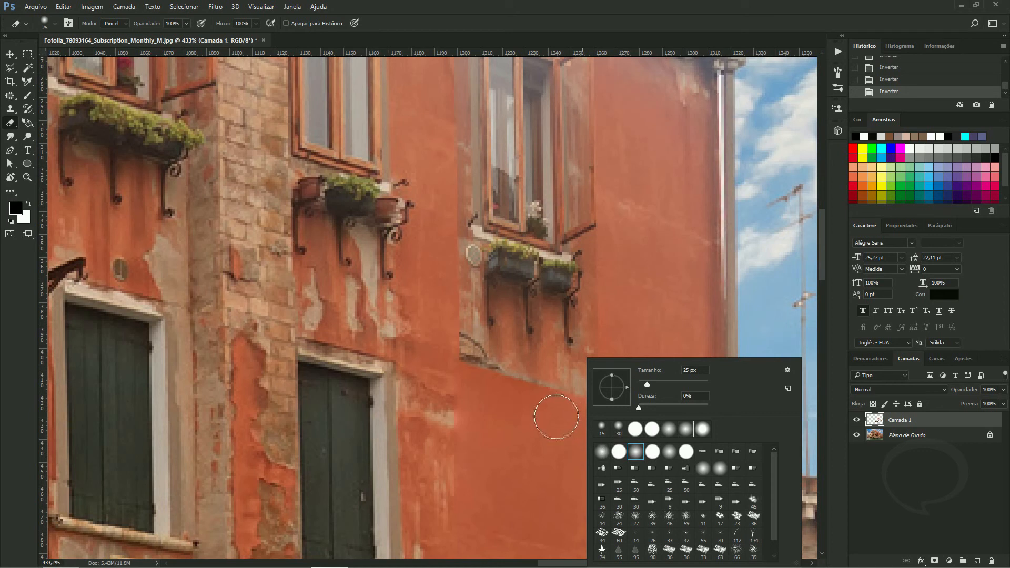
key("Return")
mouse_move(618, 395)
left_mouse_down()
mouse_move(596, 414)
mouse_move(585, 390)
mouse_move(586, 400)
mouse_move(523, 387)
mouse_move(455, 354)
mouse_move(520, 387)
mouse_move(449, 343)
mouse_move(560, 387)
mouse_move(600, 387)
left_mouse_up()
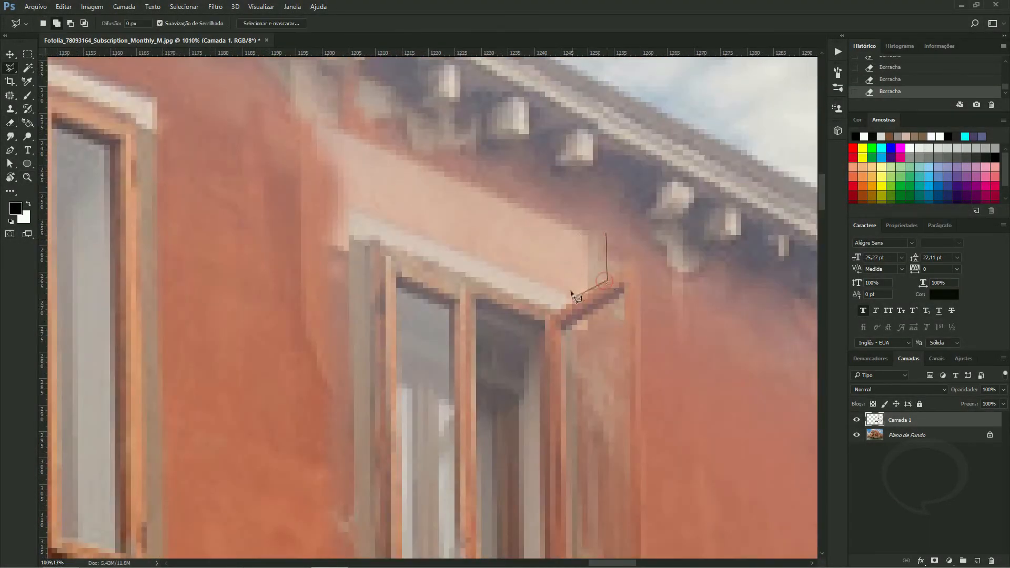
Outline the excess light plaster above the upper shuttered window with the Polygonal Lasso, delete it and clear the selection.
left_click(293, 107)
left_click(302, 175)
left_click(598, 288)
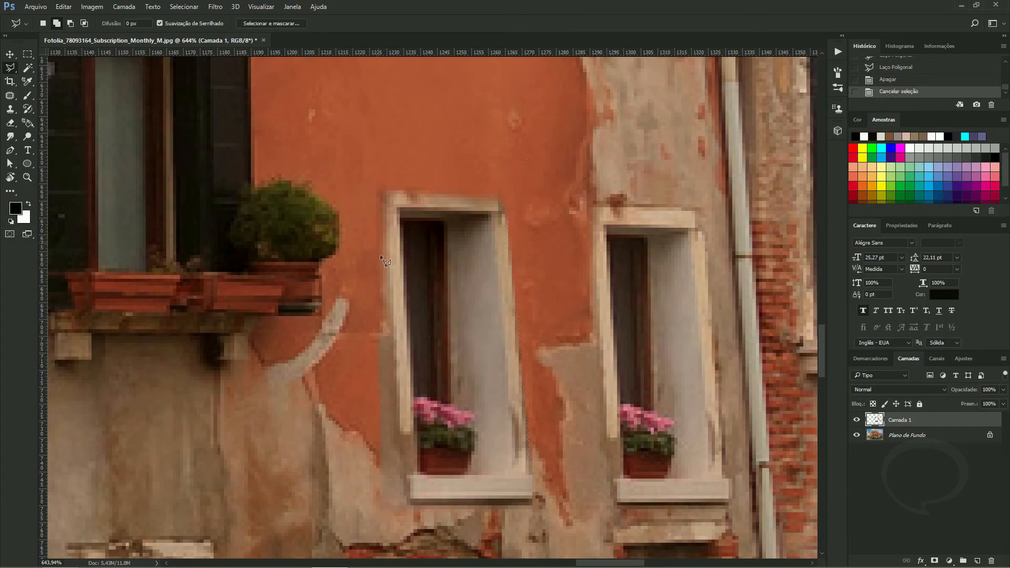
Outline the leftover wall strip along the outer edge of the copied pink-flower window with the Polygonal Lasso.
left_click(379, 243)
left_click(410, 510)
left_click(368, 522)
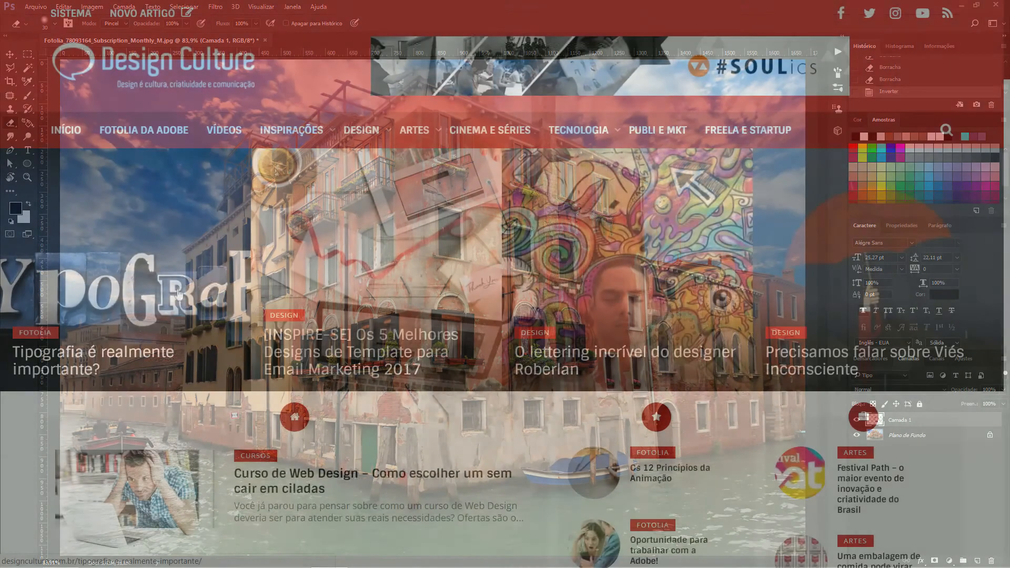
Switch to the browser and look through the Design Culture homepage and the playlists of its YouTube channel.
scroll(175, 295, "down", 4)
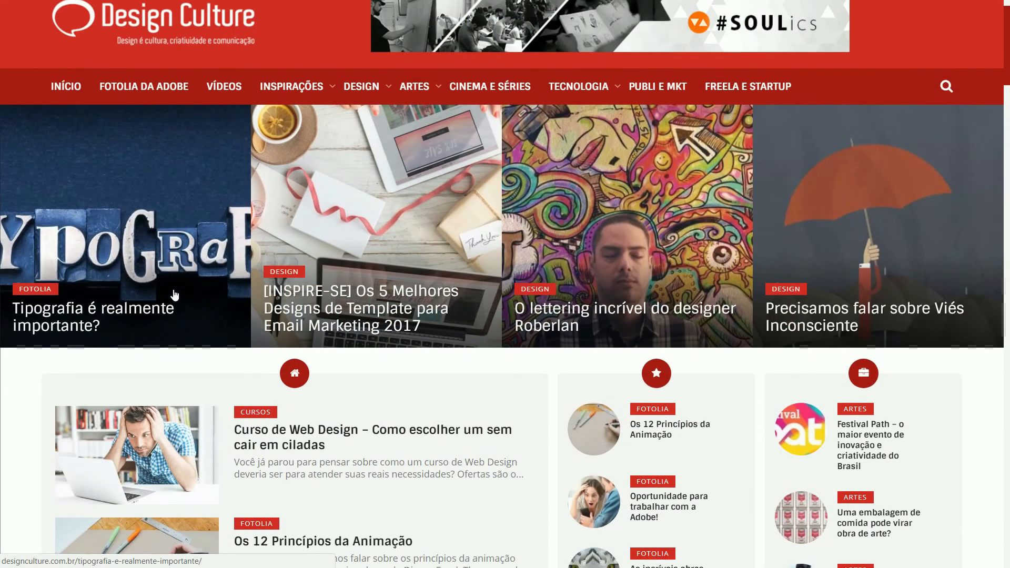
scroll(176, 295, "down", 5)
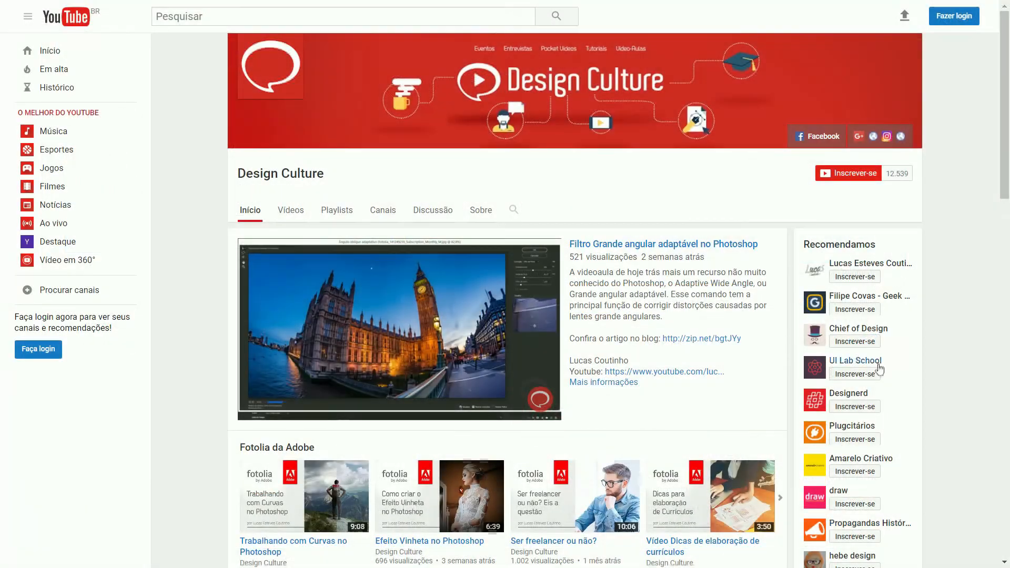
scroll(962, 390, "down", 4)
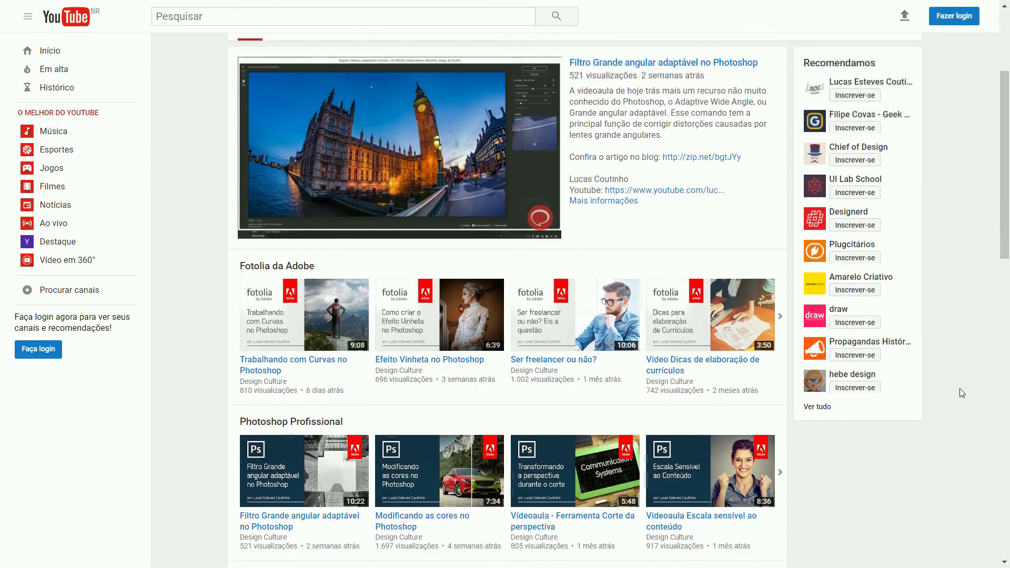
scroll(962, 394, "down", 7)
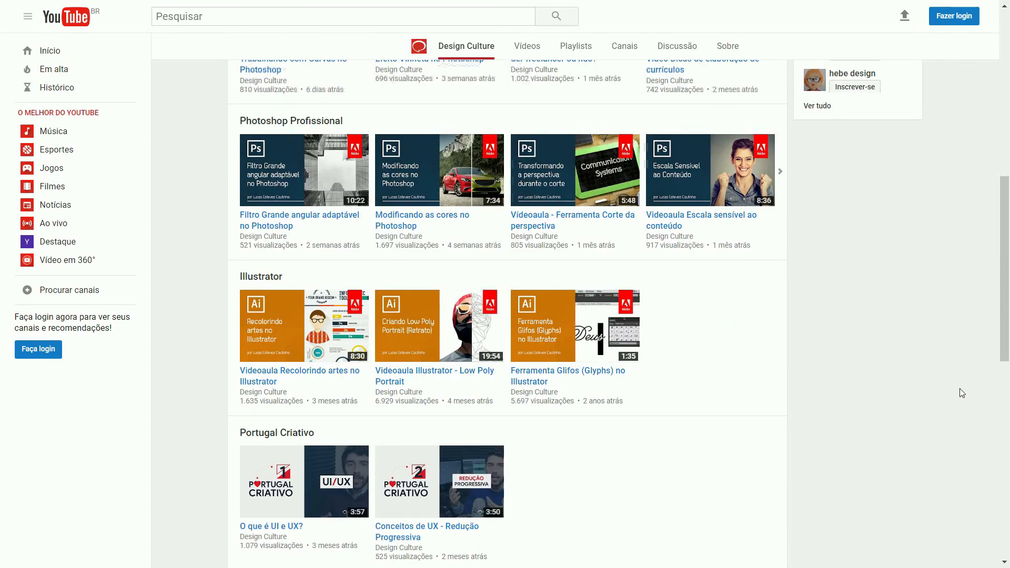
scroll(962, 393, "down", 5)
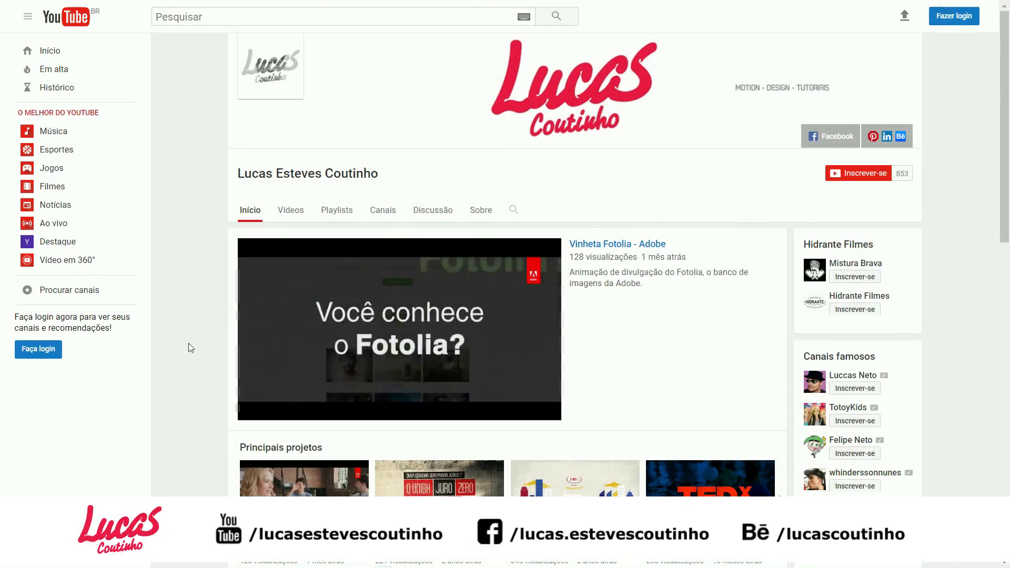
Look through the instructor's YouTube channel, Behance portfolio and Facebook page posts.
scroll(183, 364, "down", 2)
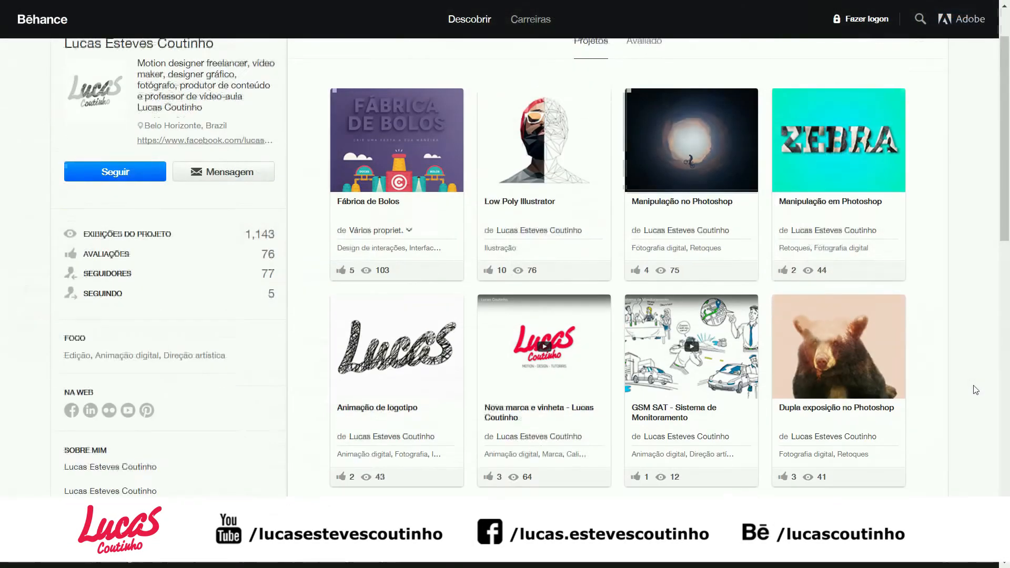
scroll(976, 390, "down", 2)
scroll(976, 390, "down", 3)
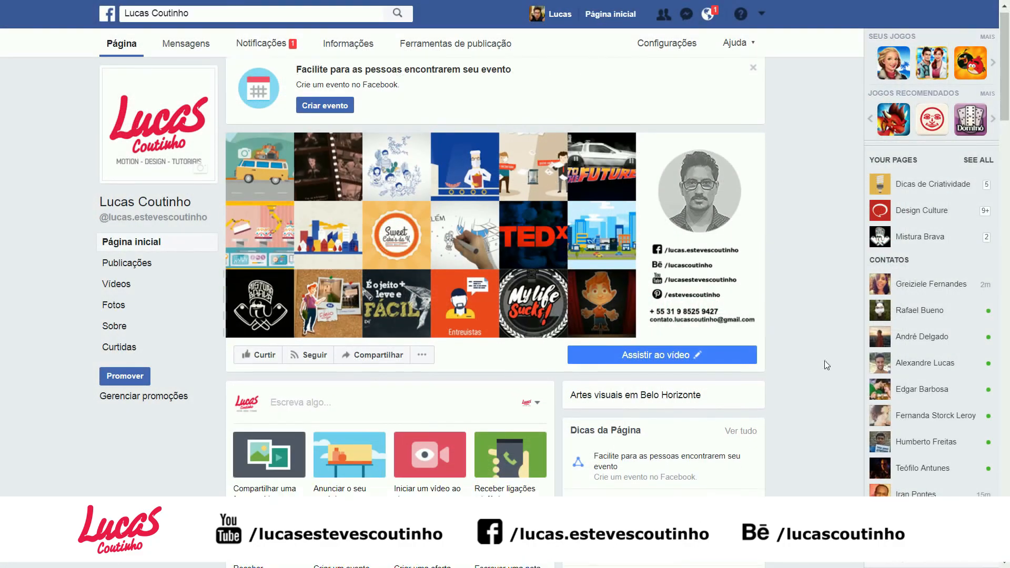
scroll(828, 361, "down", 7)
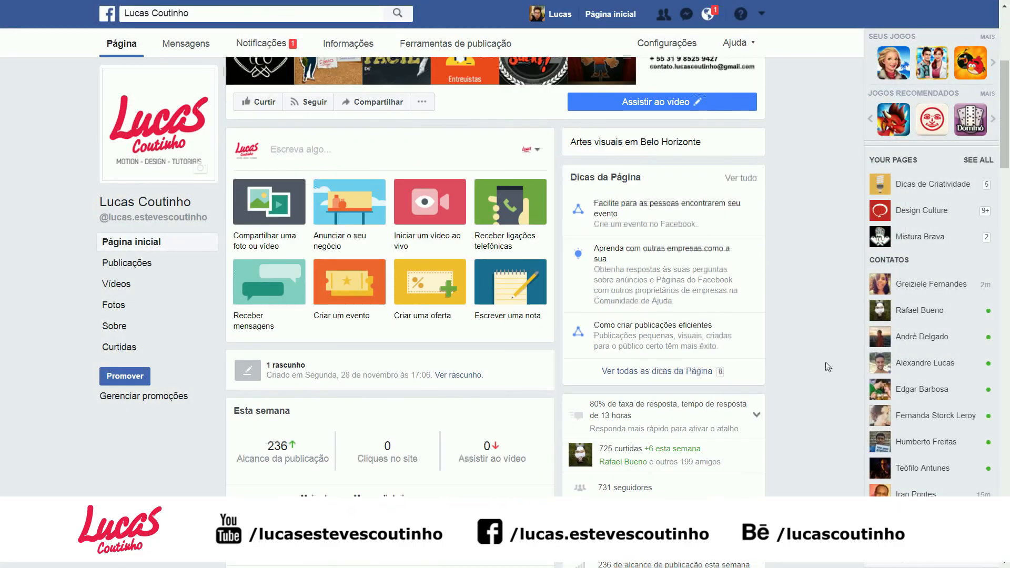
scroll(828, 367, "down", 10)
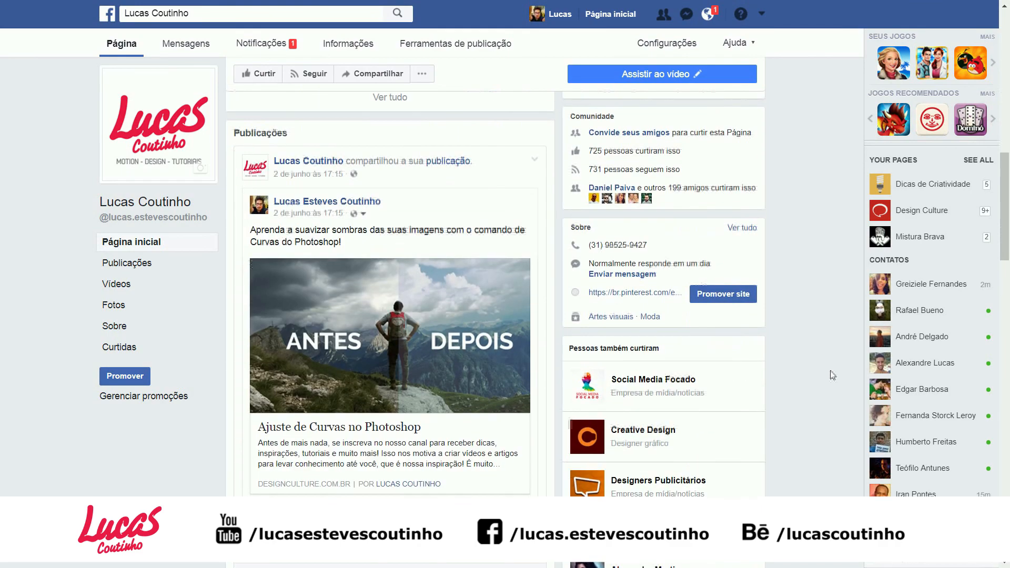
scroll(832, 372, "down", 6)
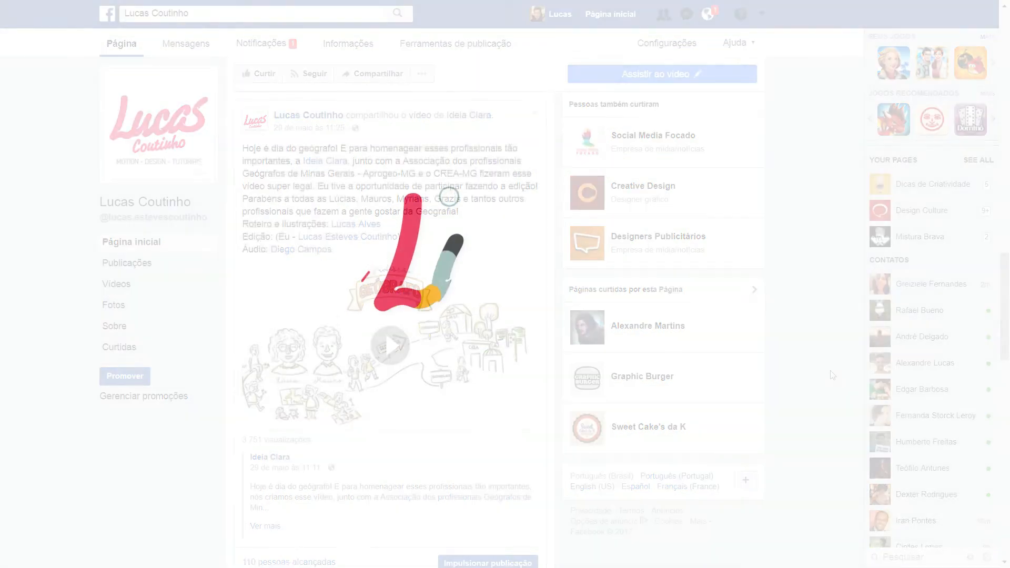